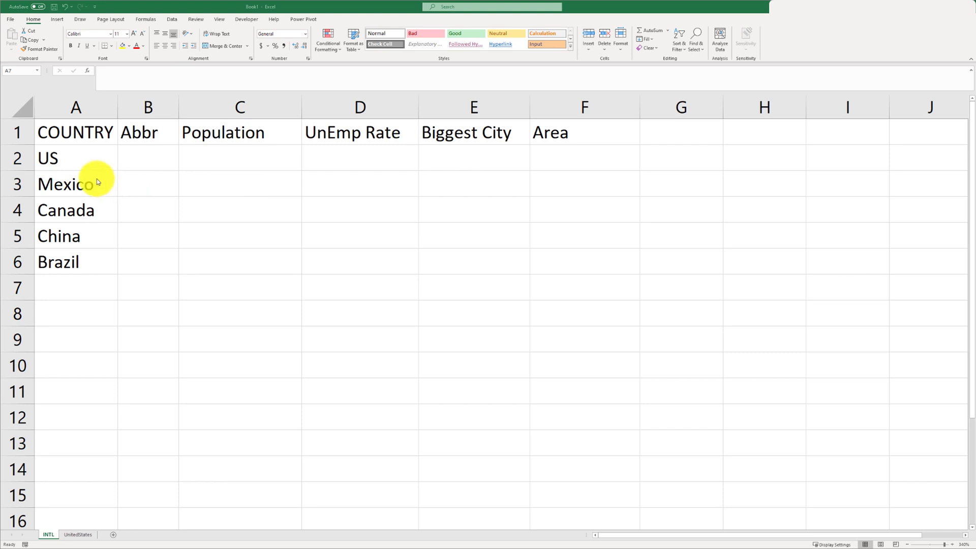
Convert the five country names in A2:A6 to the Geography data type
left_click_drag(67, 150, 89, 262)
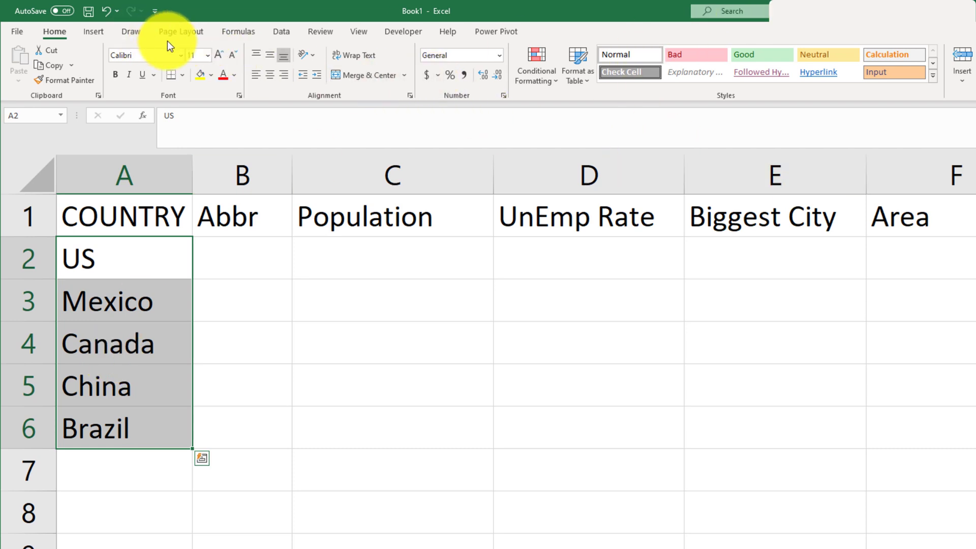
left_click(274, 34)
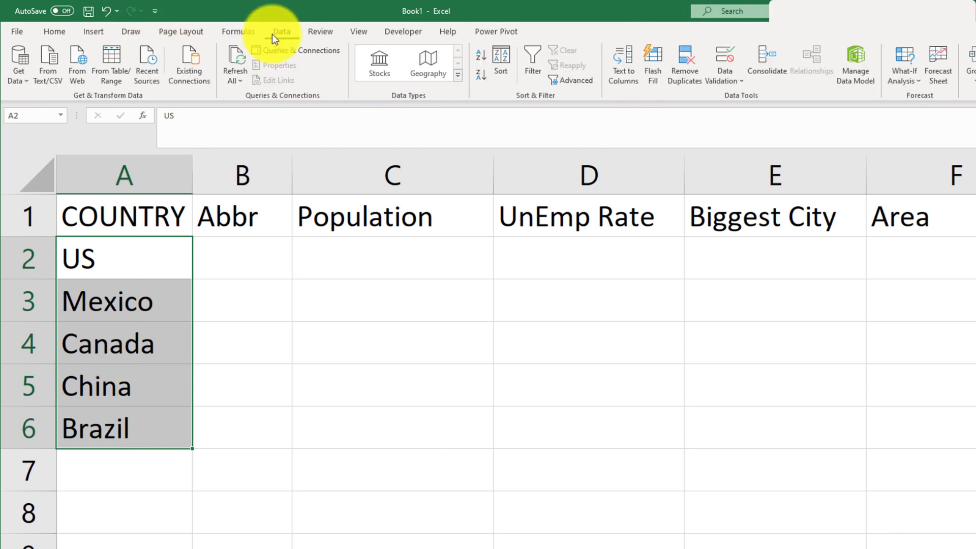
left_click(422, 60)
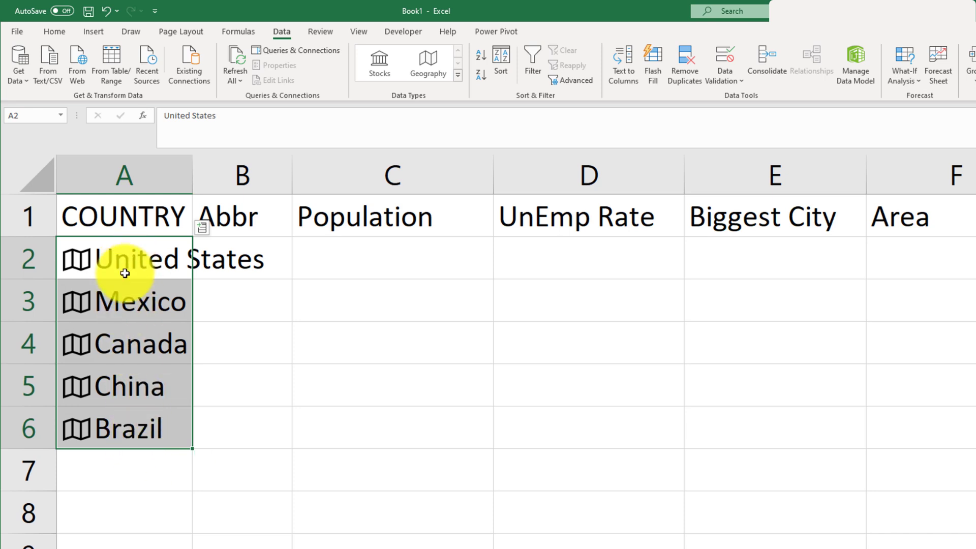
Insert each country's Abbreviation into column B and Population into column C
left_click(201, 231)
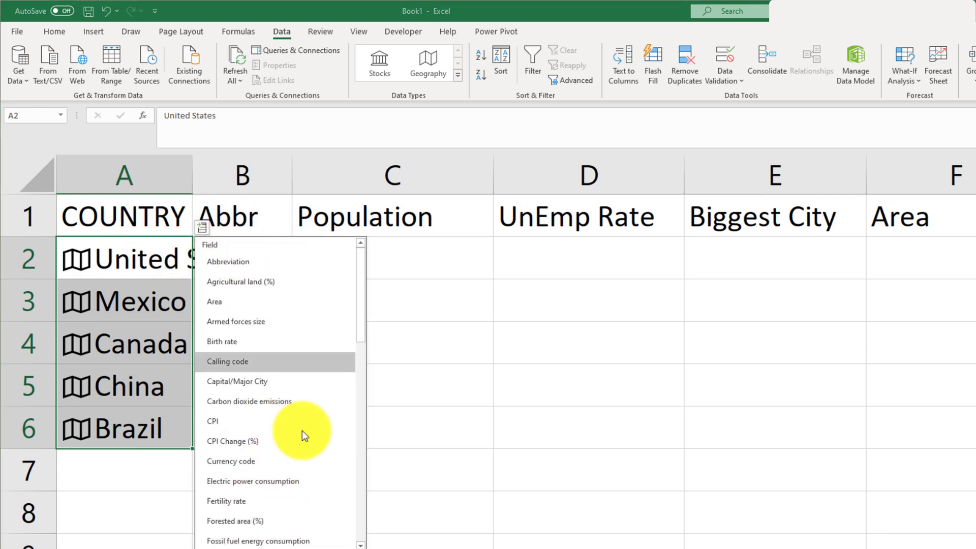
scroll(278, 401, "down", 5)
scroll(279, 417, "down", 3)
scroll(281, 427, "up", 8)
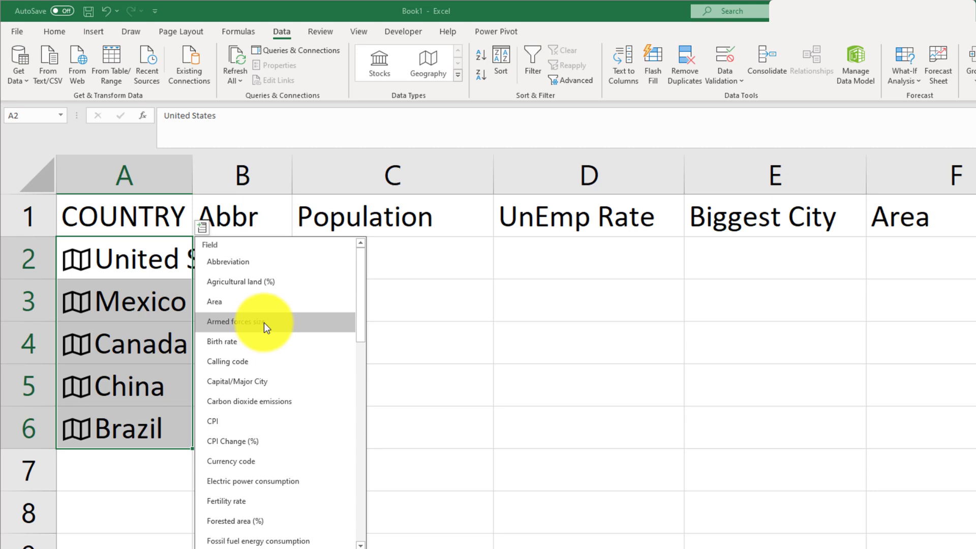
left_click(270, 261)
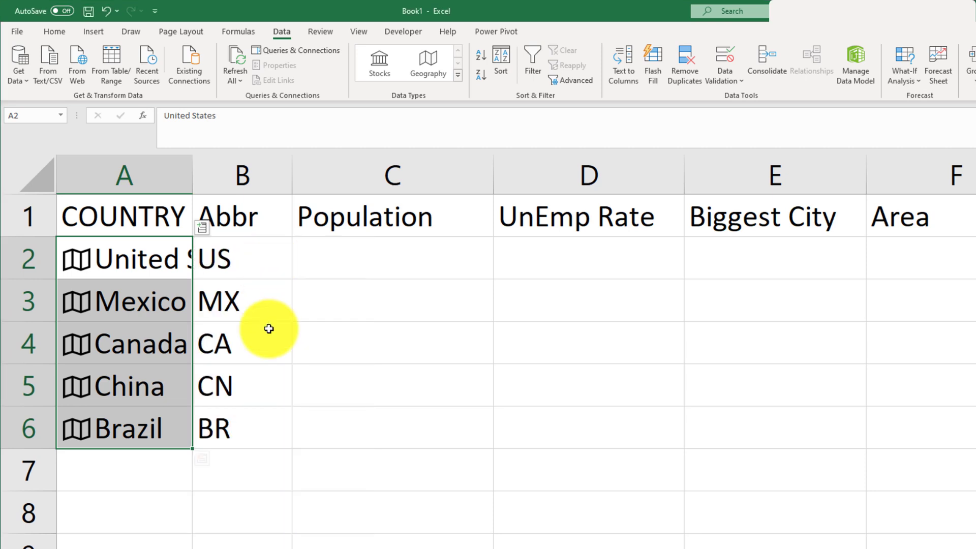
left_click(203, 227)
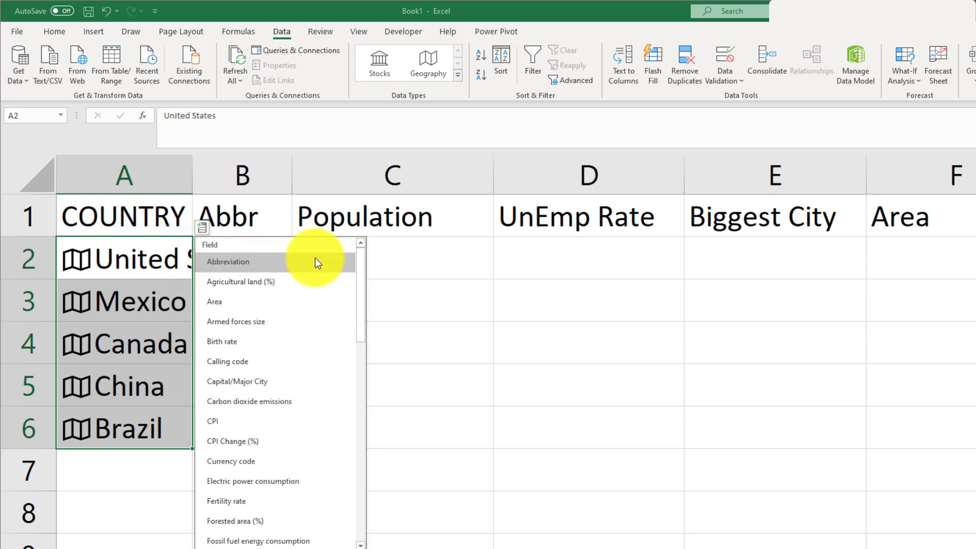
left_click_drag(358, 291, 361, 442)
left_click(224, 418)
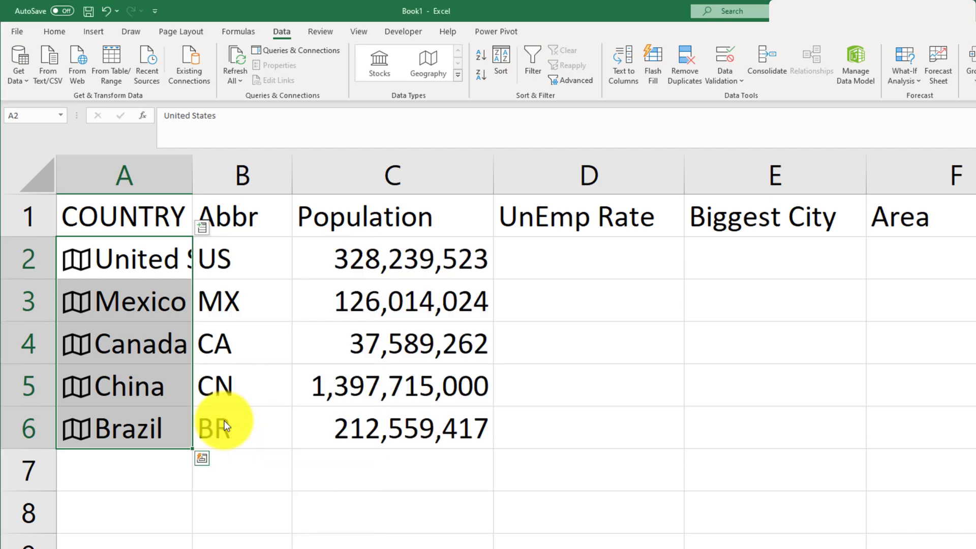
left_click(201, 227)
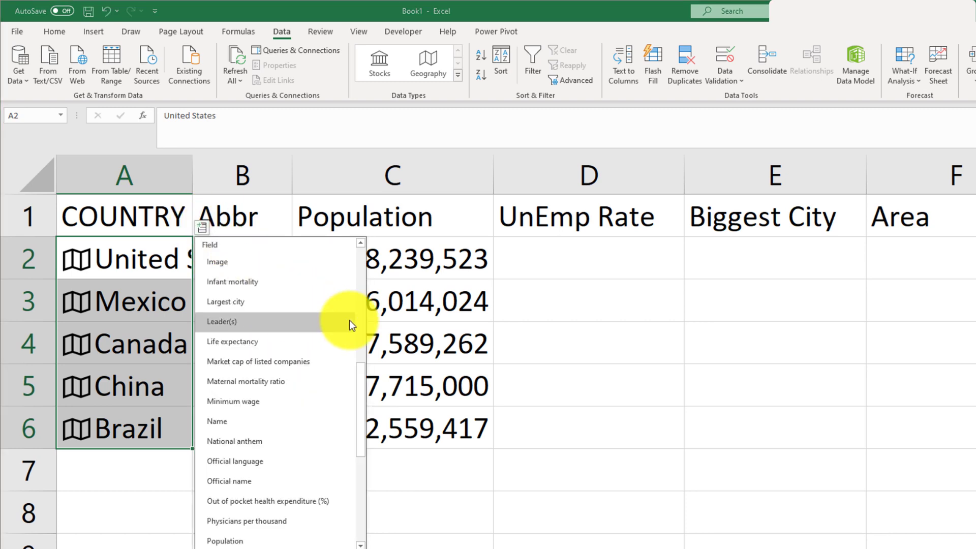
Insert each country's Unemployment rate, Largest city and Area into columns D, E and F
left_click_drag(363, 392, 385, 490)
left_click(292, 529)
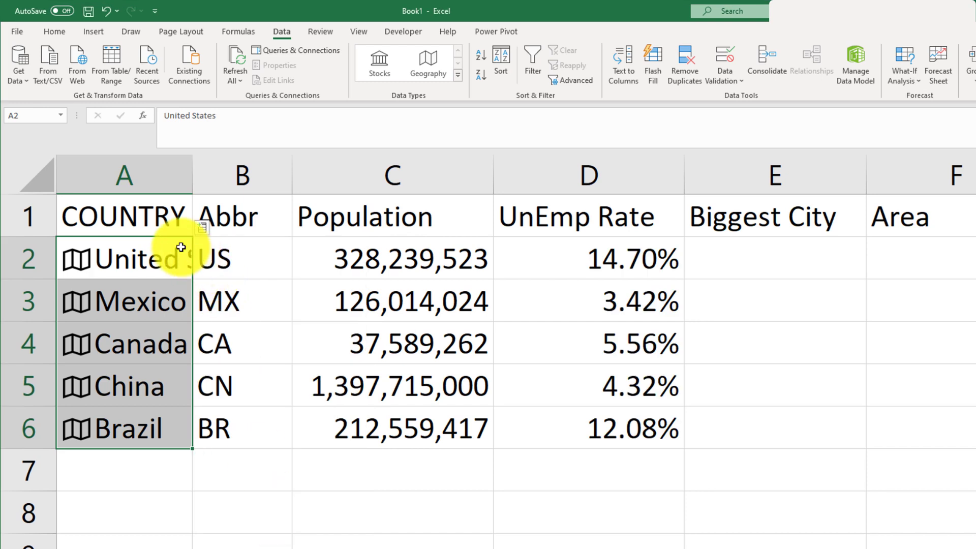
left_click(203, 221)
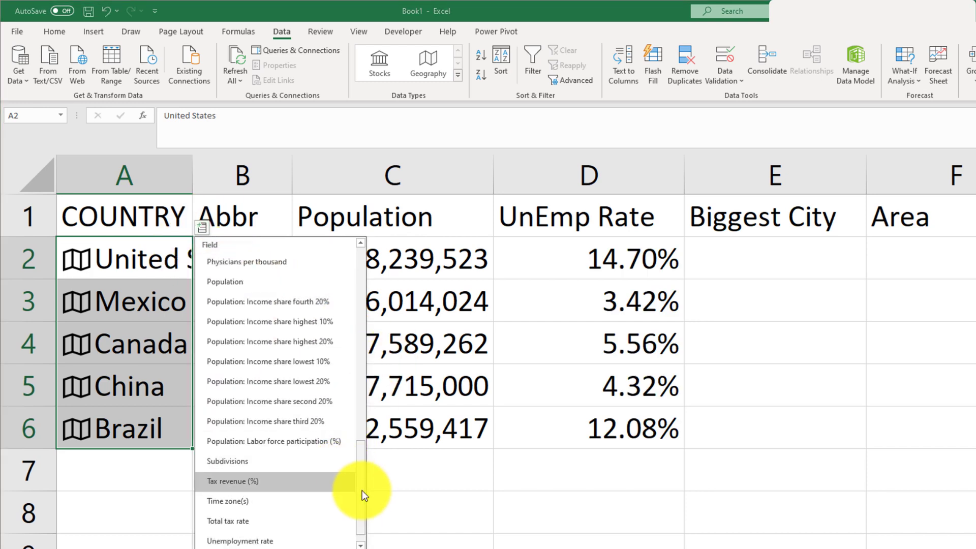
left_click_drag(366, 482, 368, 351)
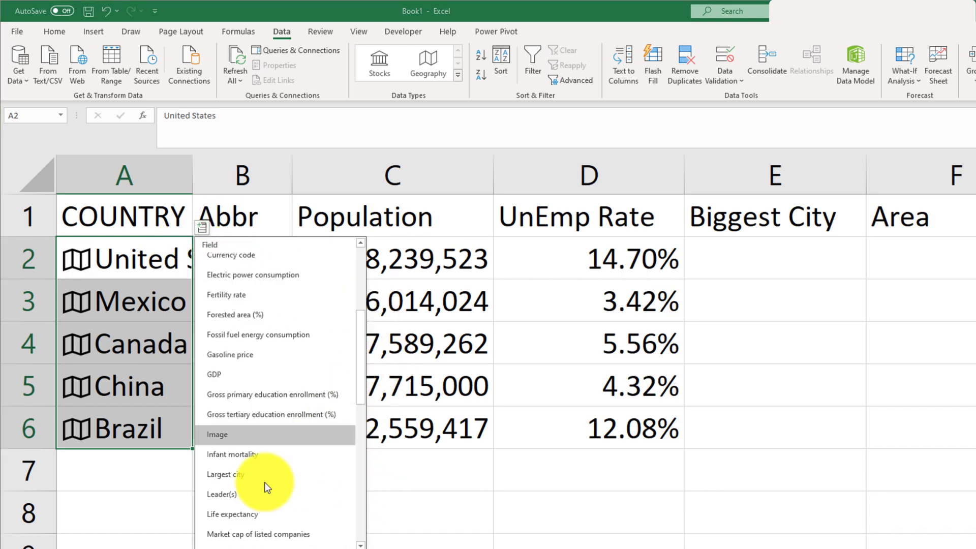
left_click(243, 479)
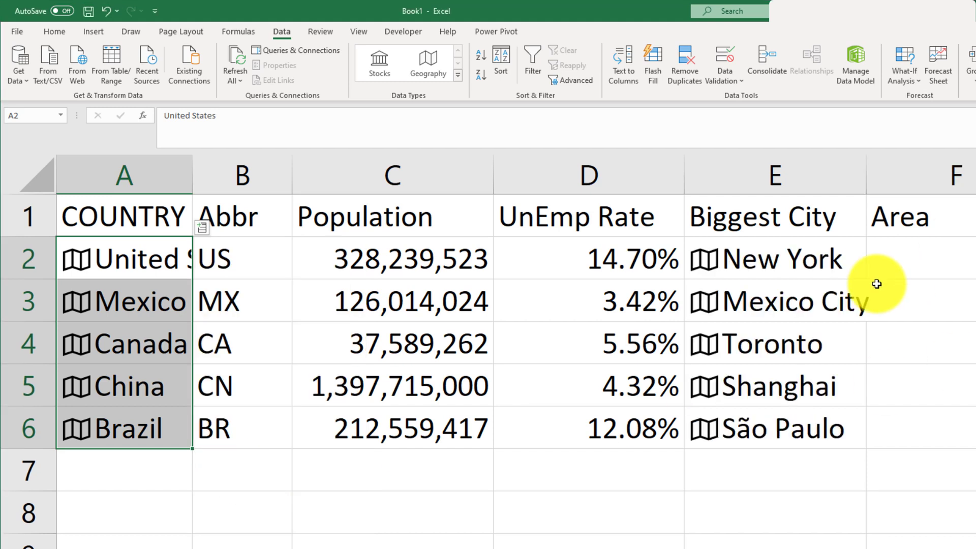
left_click(199, 221)
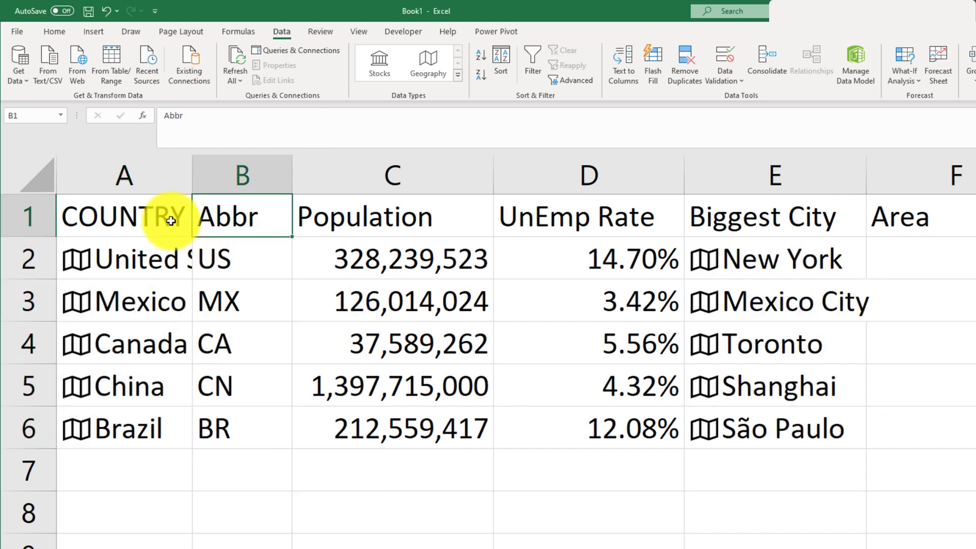
left_click_drag(168, 257, 131, 429)
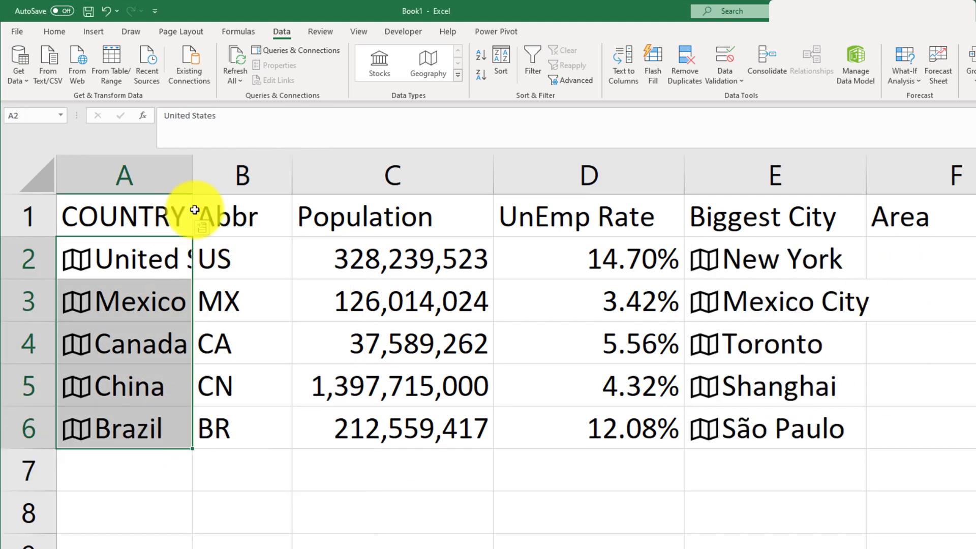
left_click(208, 230)
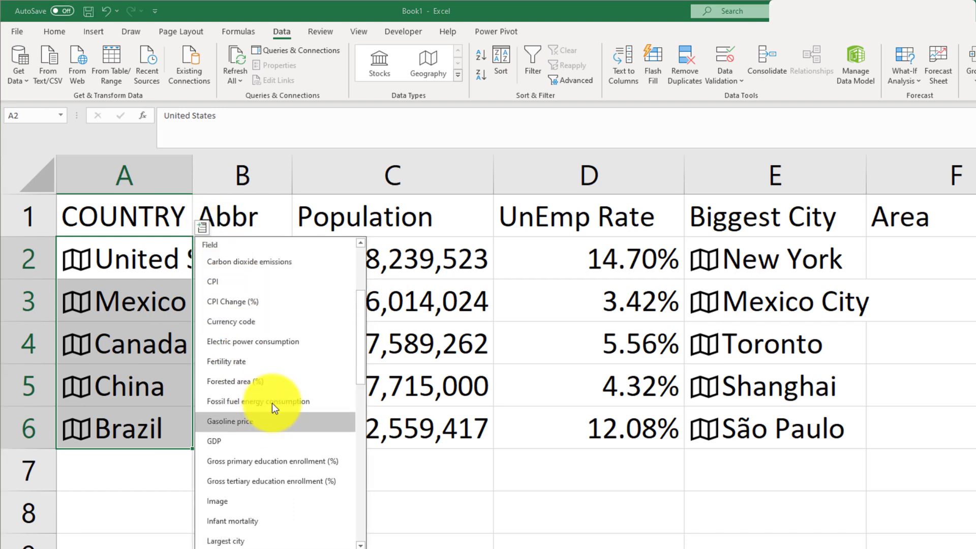
scroll(277, 372, "up", 3)
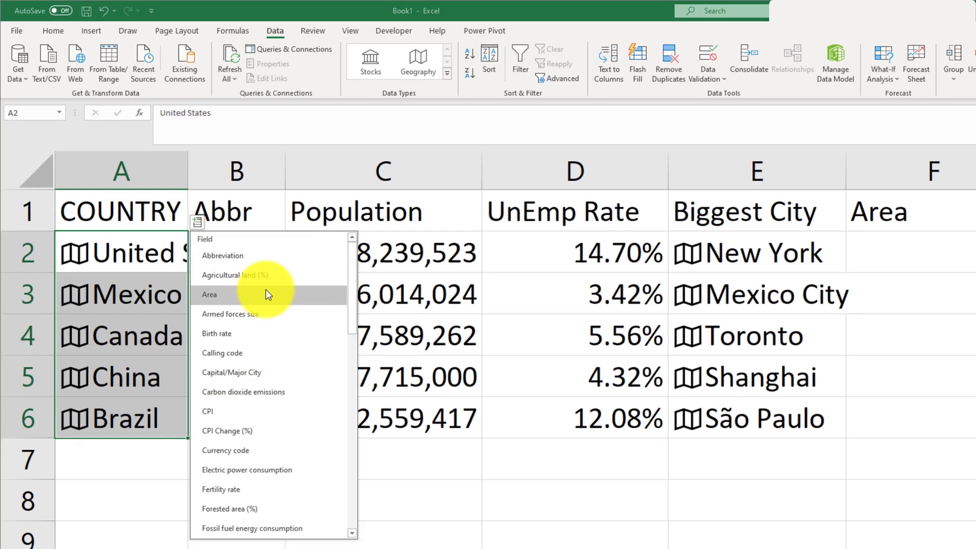
left_click(269, 300)
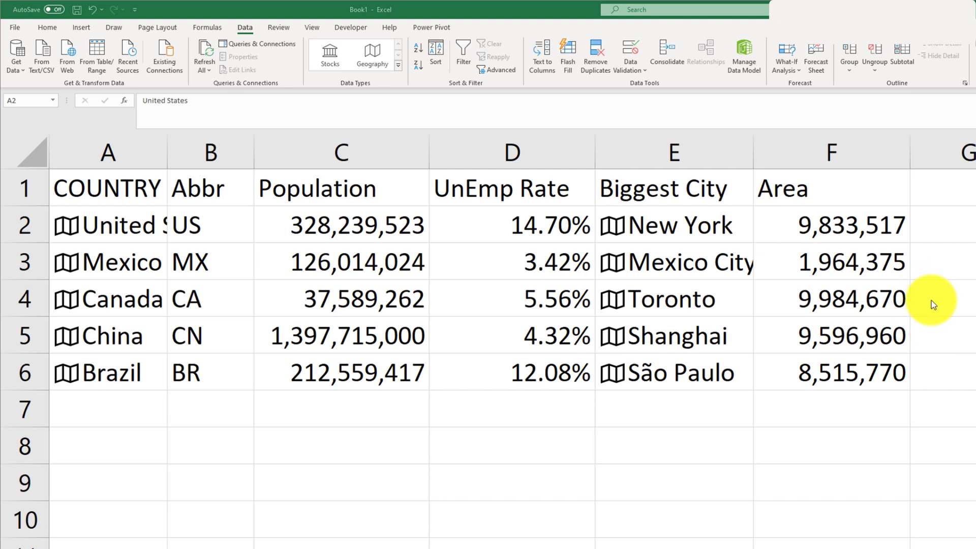
Add the heading 'Area Sq MI' in G1 beside the Area column
key("ctrl+shift+Down")
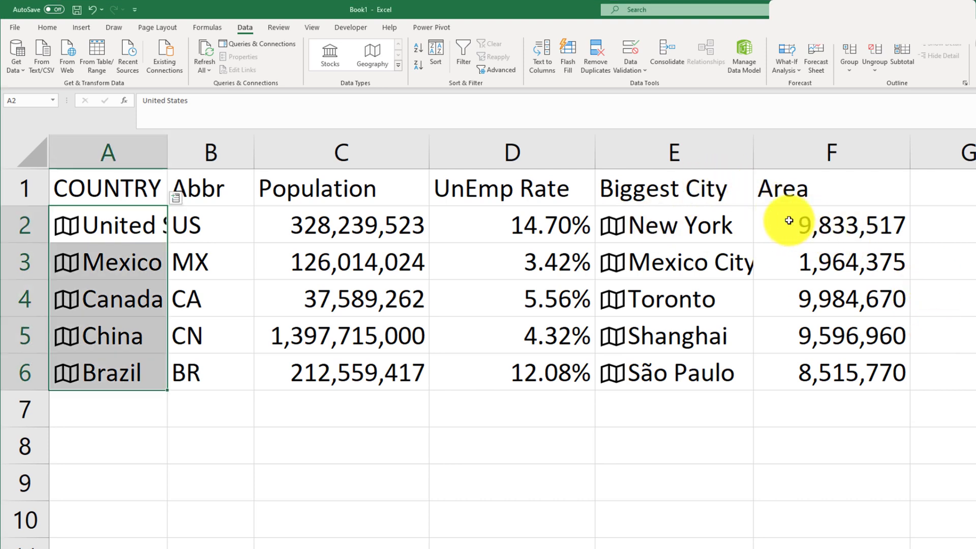
left_click_drag(789, 218, 787, 366)
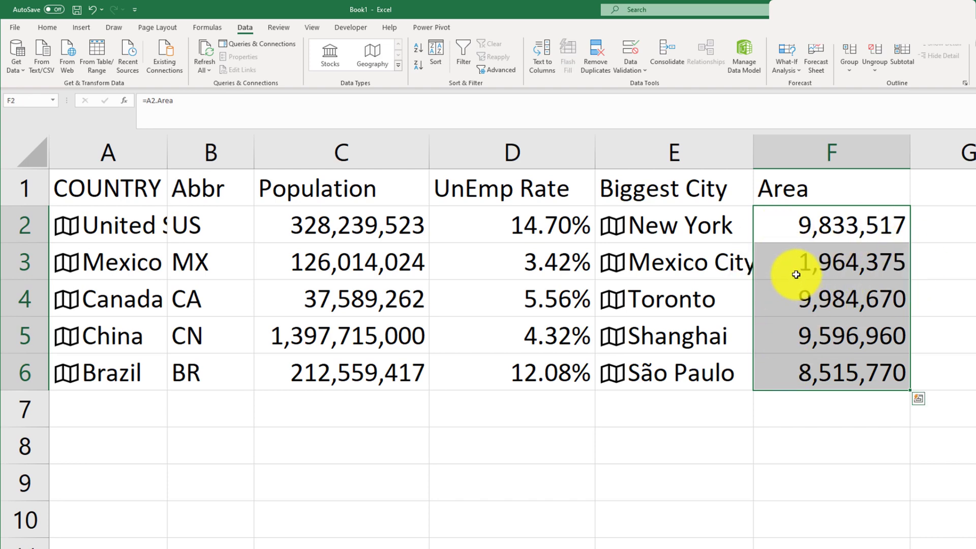
left_click(834, 193)
key("ctrl+shift+Down")
left_click(948, 190)
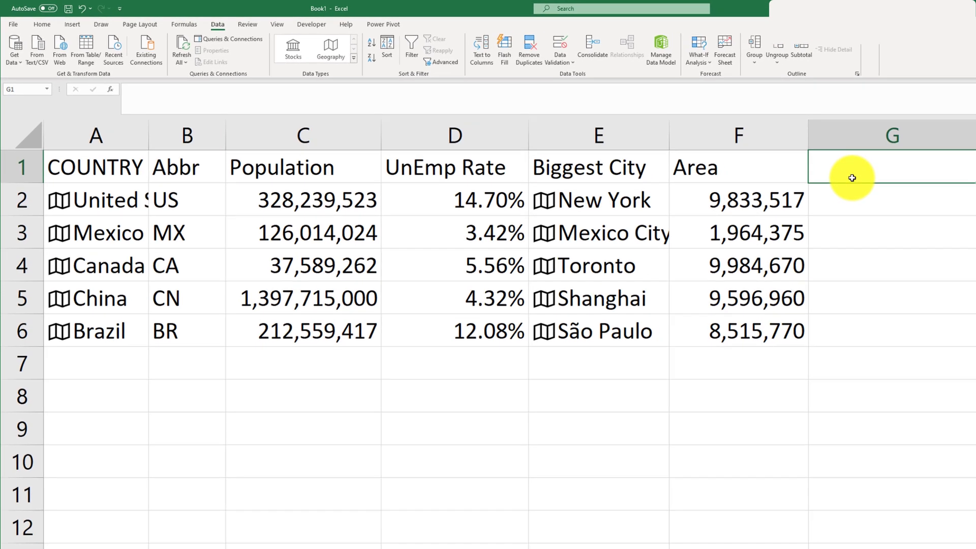
type("A")
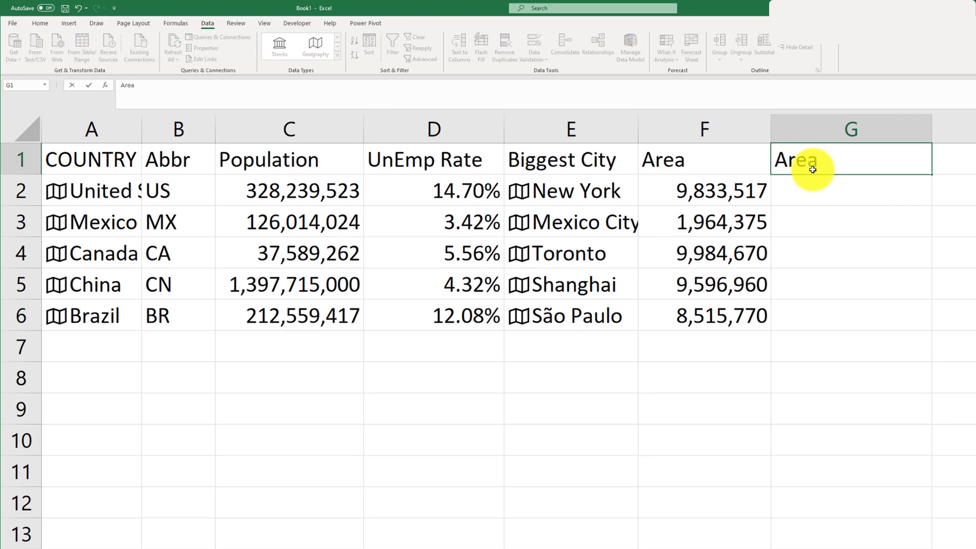
type("rea Sq MI")
key("Return")
Enter =CONVERT(F2,"km^2","mi^2") in G2 to convert the area to square miles
type("=conver")
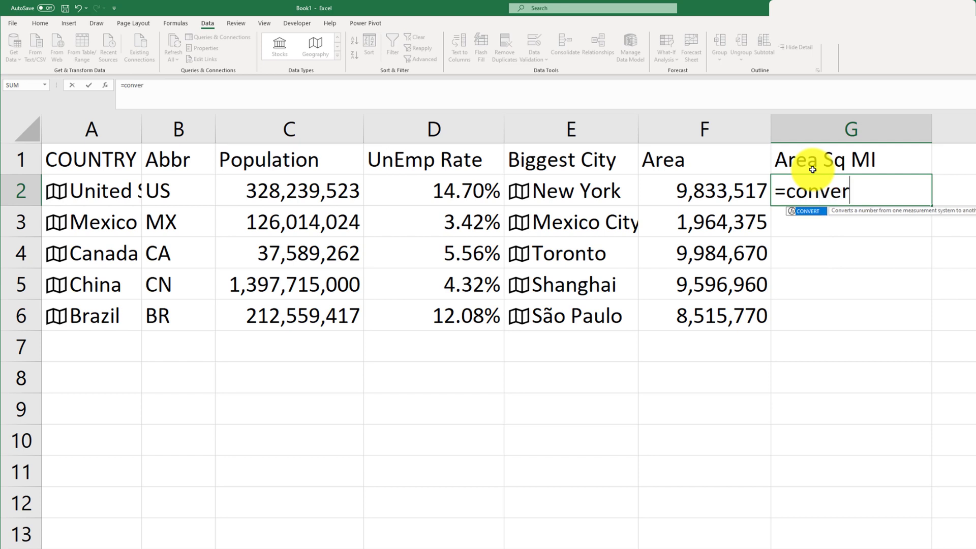
key("Tab")
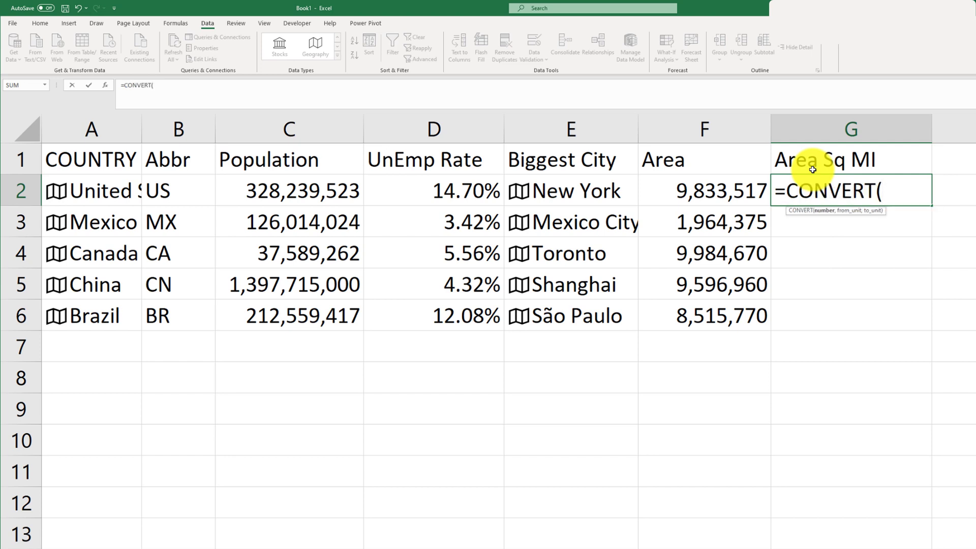
left_click(696, 192)
type(",\"")
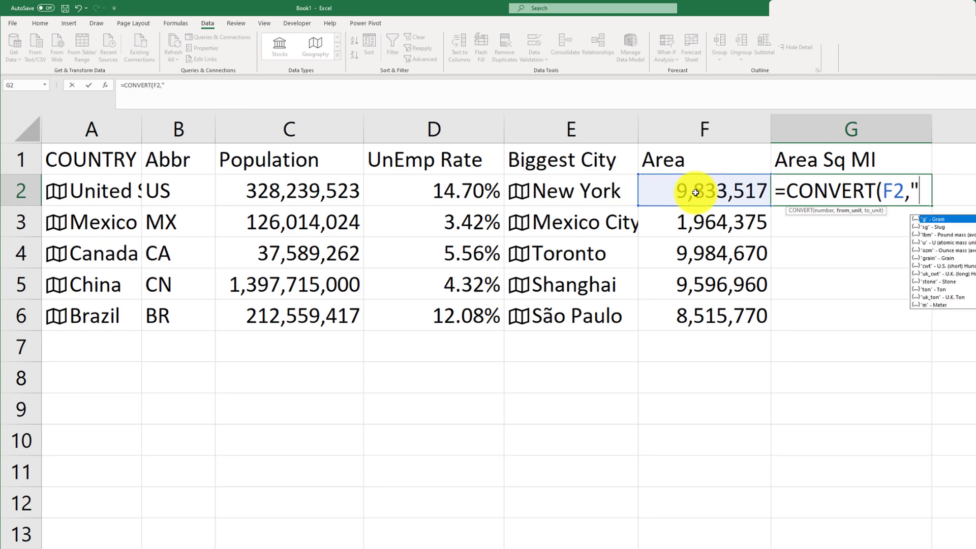
type("km^2")
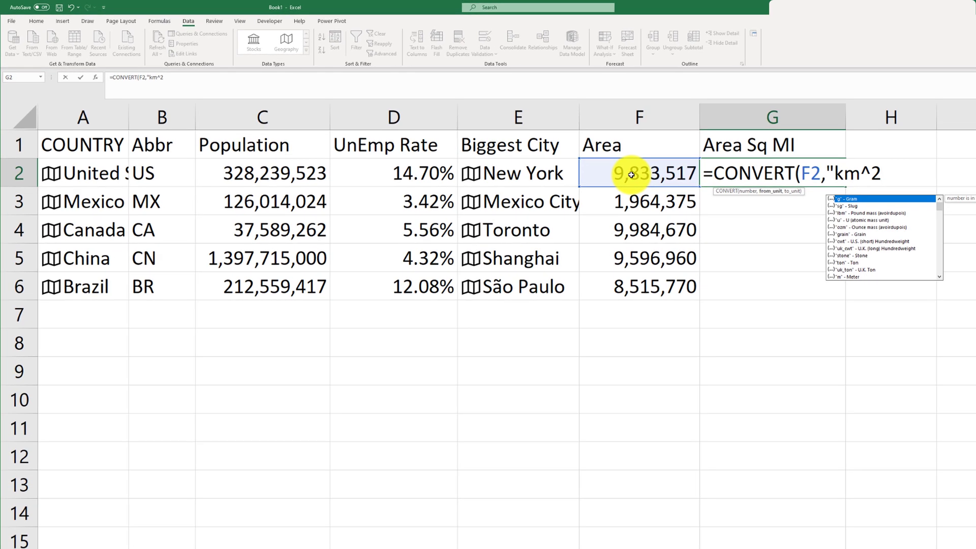
type("\",")
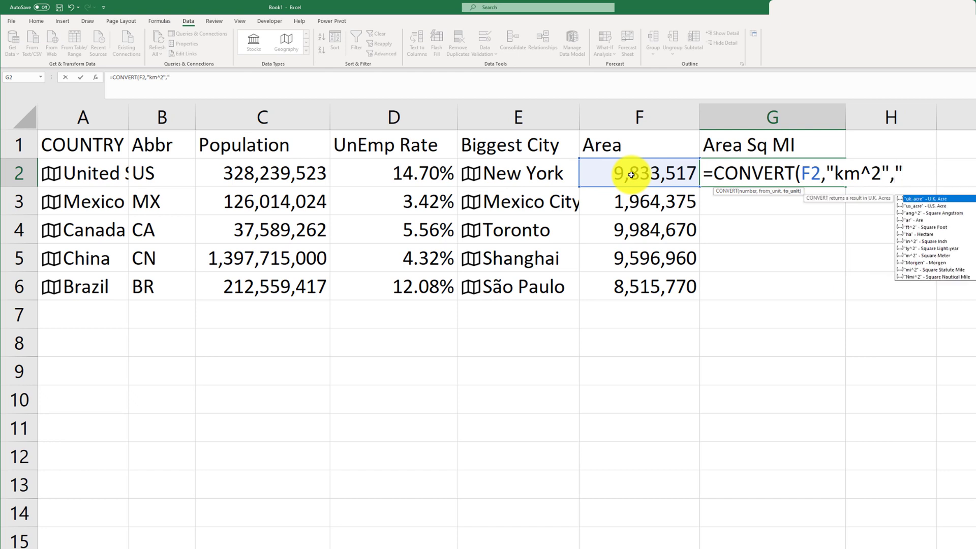
type("\"mi^2\")")
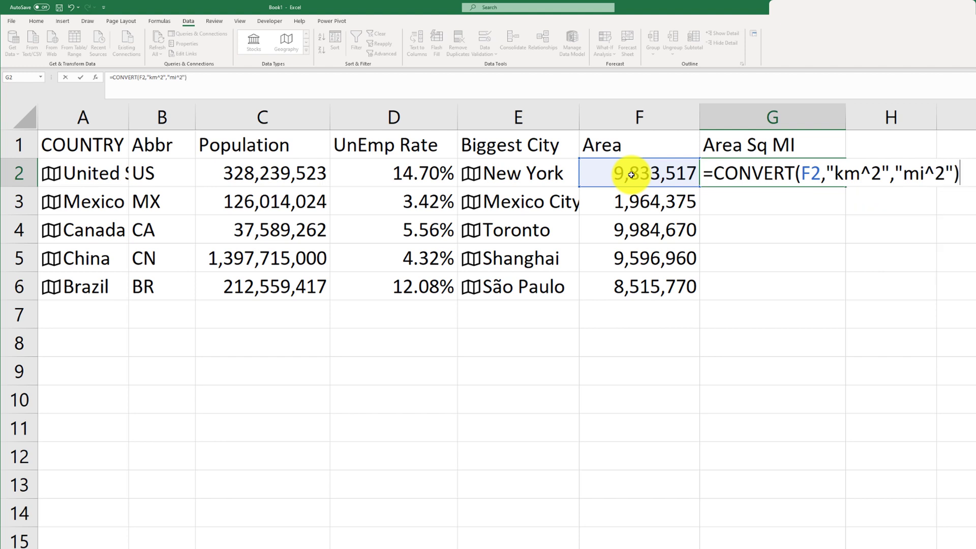
key("Return")
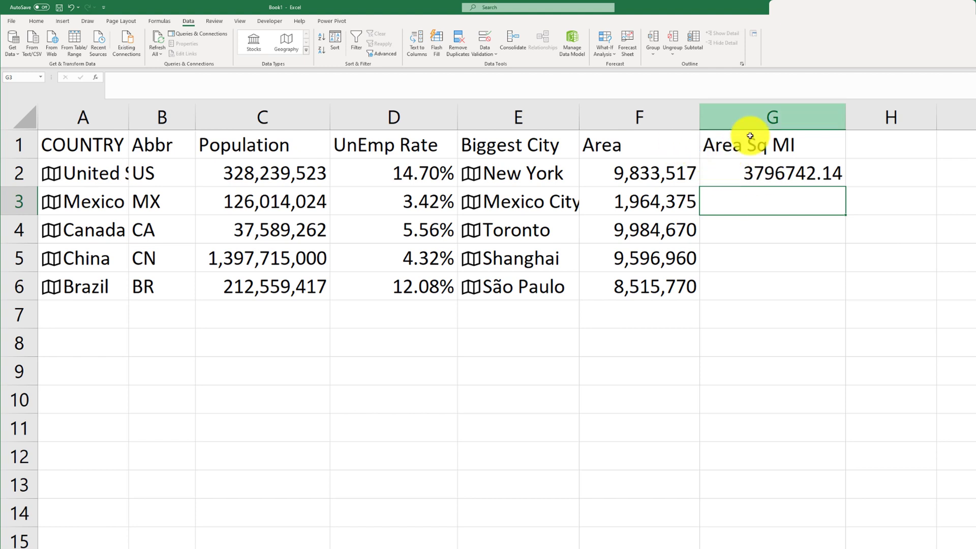
Copy the conversion down to G6, then go to the UnitedStates sheet
left_click(785, 171)
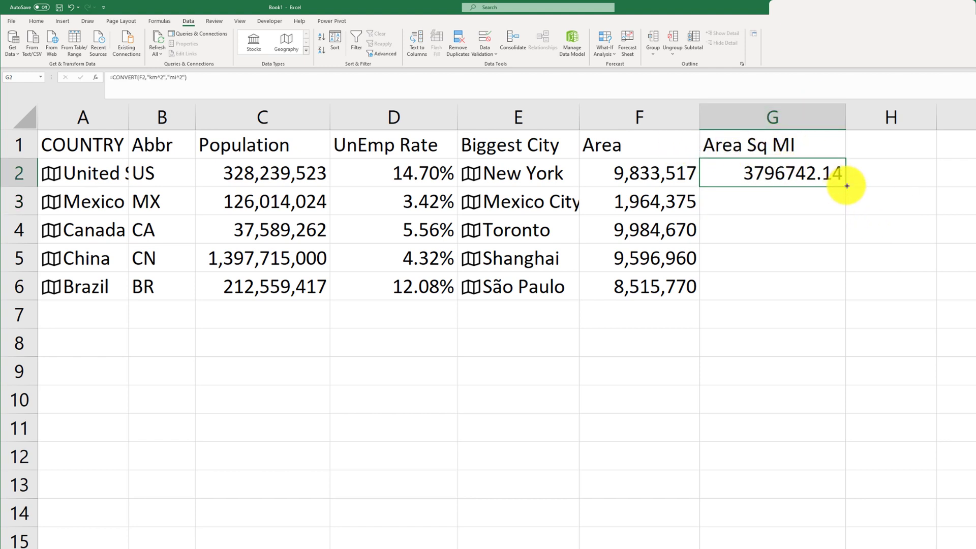
double_click(847, 186)
left_click_drag(713, 175, 715, 284)
left_click(712, 265)
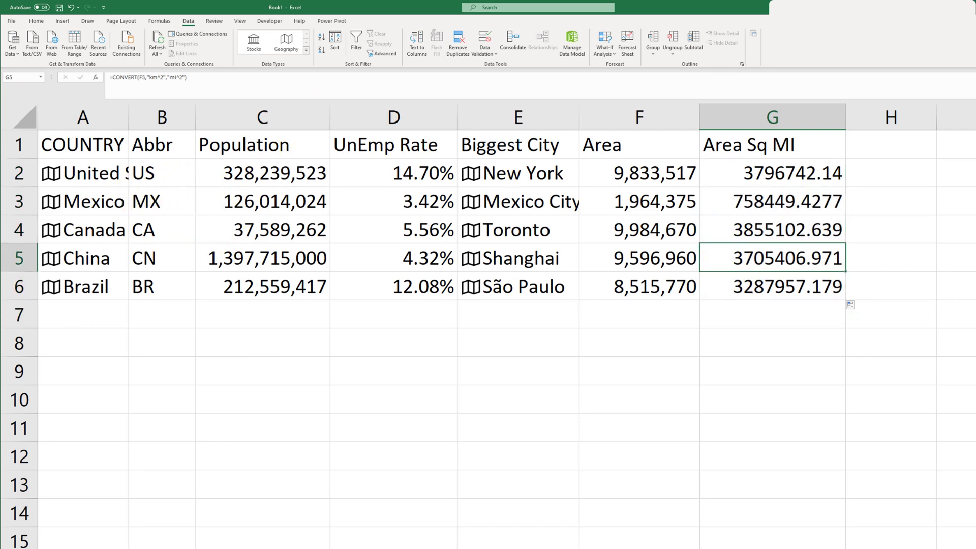
left_click(77, 534)
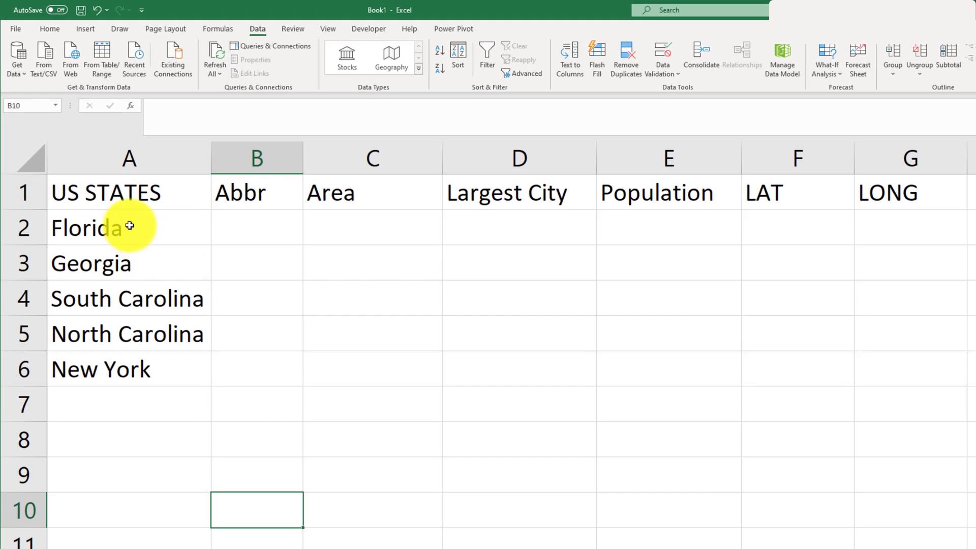
Convert the five state names in A2:A6 to Geography and show their available fields
left_click_drag(128, 219, 118, 353)
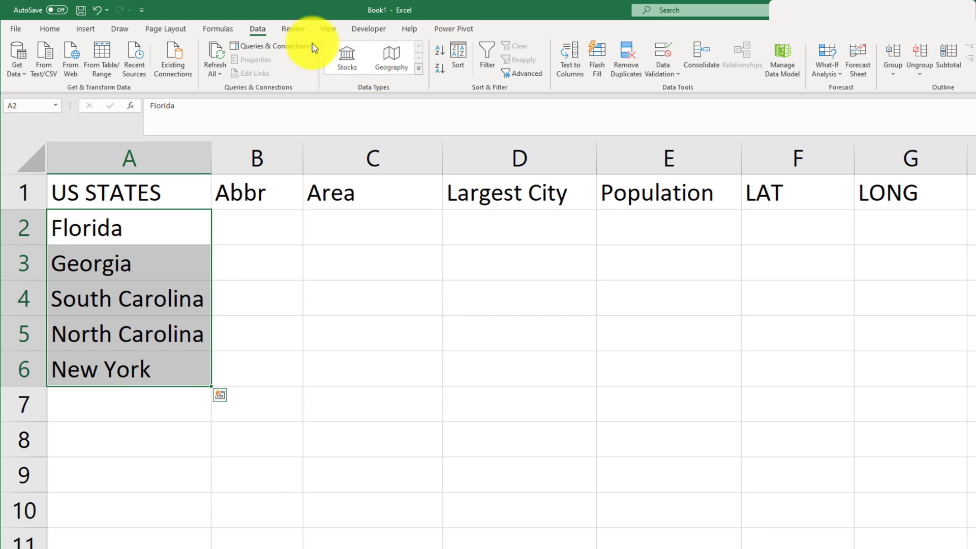
left_click(386, 59)
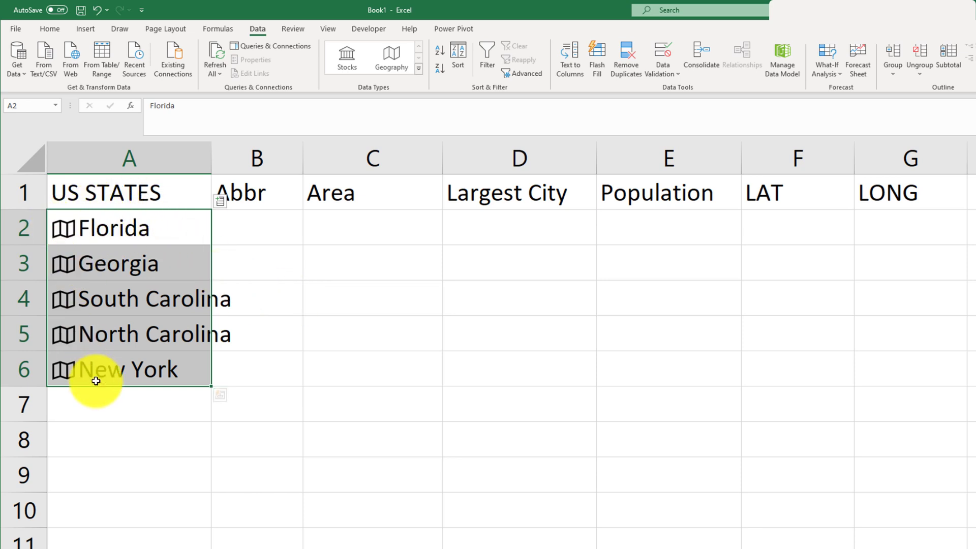
left_click(219, 201)
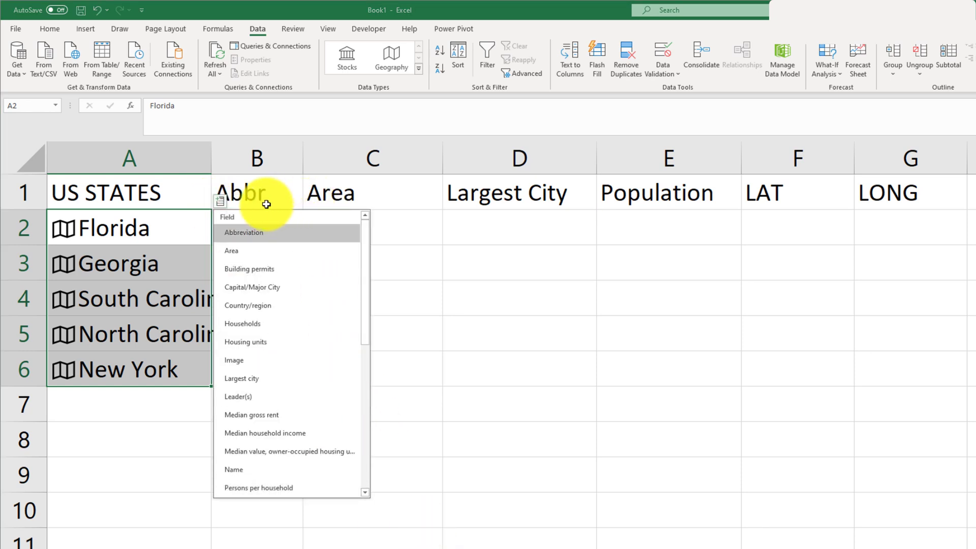
Insert each state's Abbreviation, Area, Largest city and Population, then select Jacksonville in D2
left_click(253, 235)
left_click(221, 203)
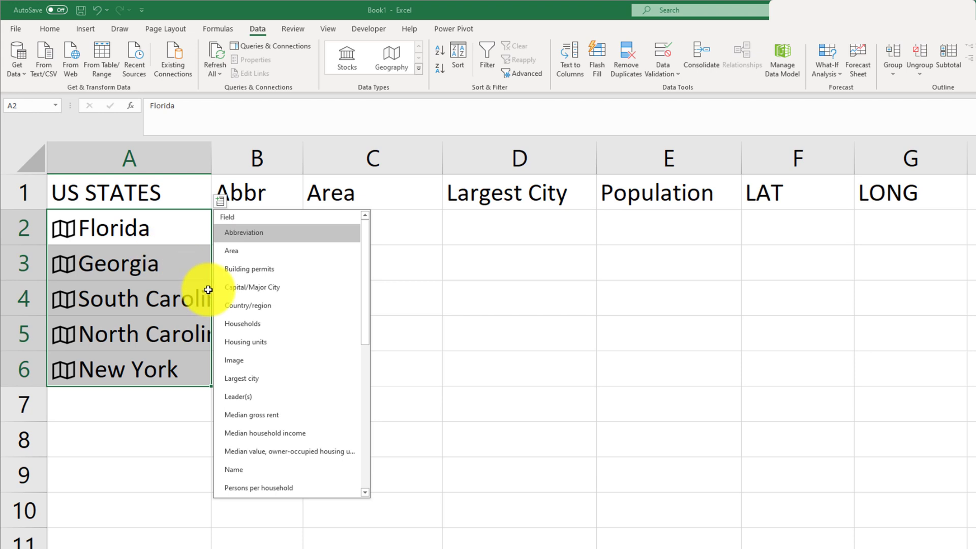
left_click(254, 251)
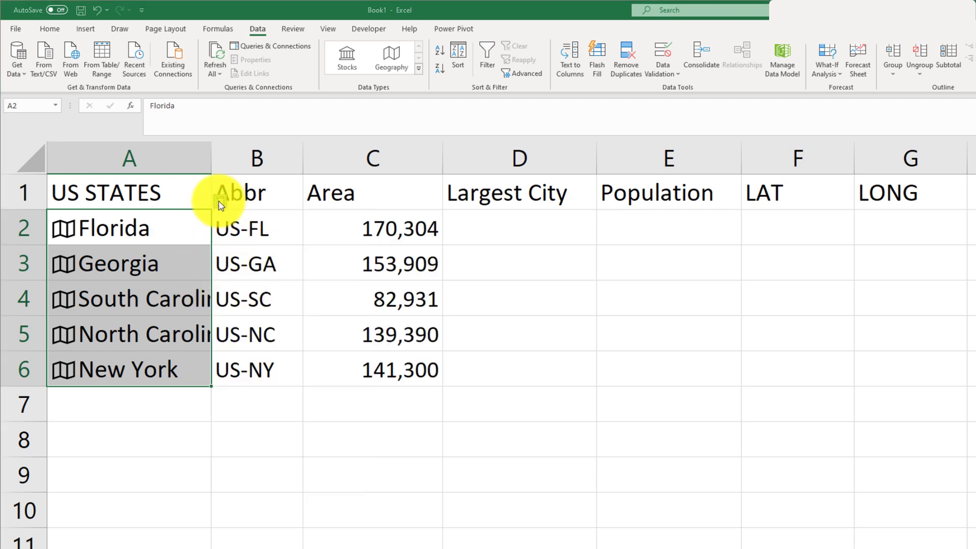
left_click(221, 201)
left_click(249, 378)
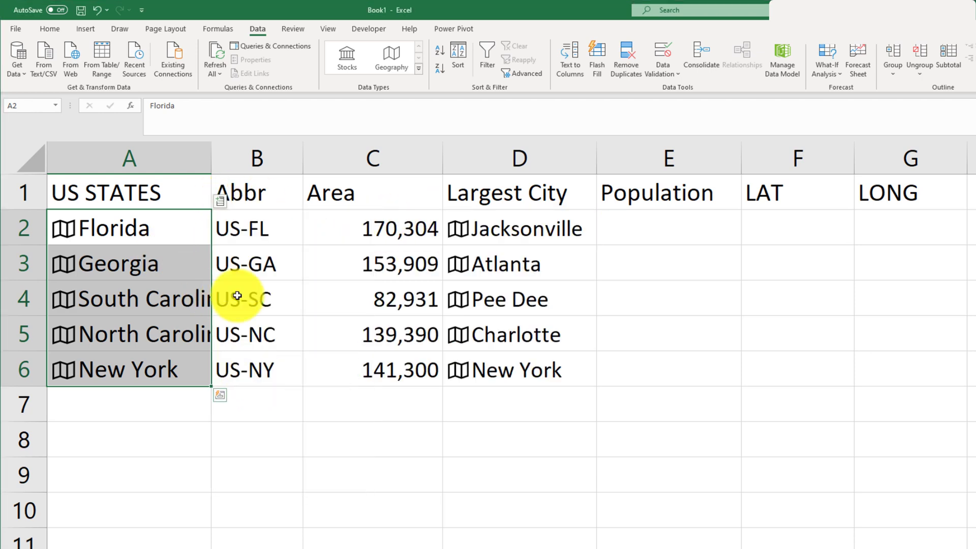
left_click(221, 203)
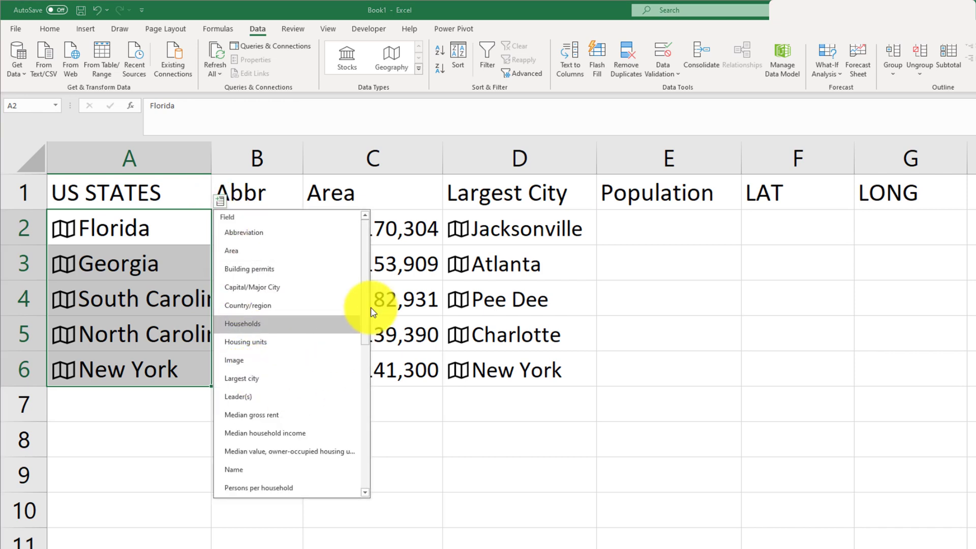
scroll(358, 326, "down", 3)
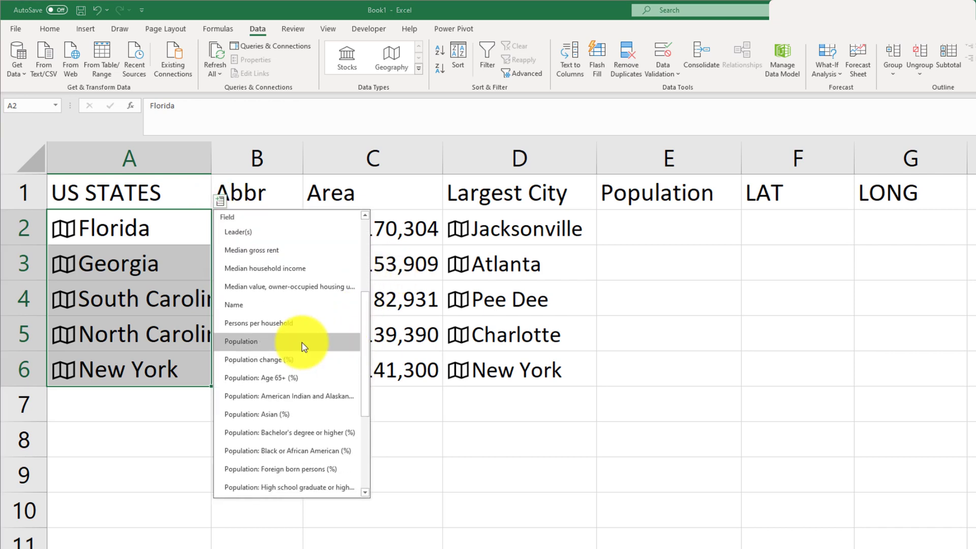
left_click(272, 333)
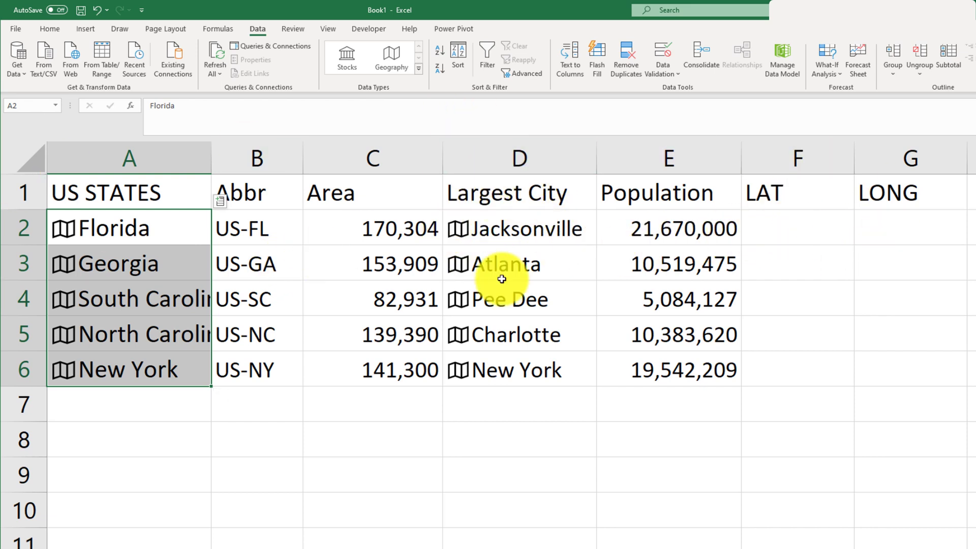
left_click(529, 229)
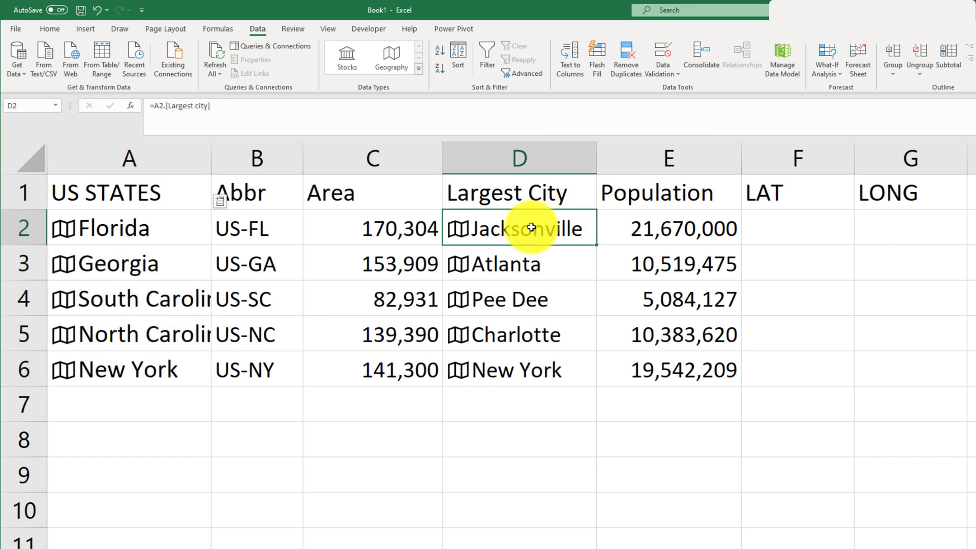
Add Jacksonville's Latitude and Longitude in F2:G2 and fill both down to row 6
left_click(606, 203)
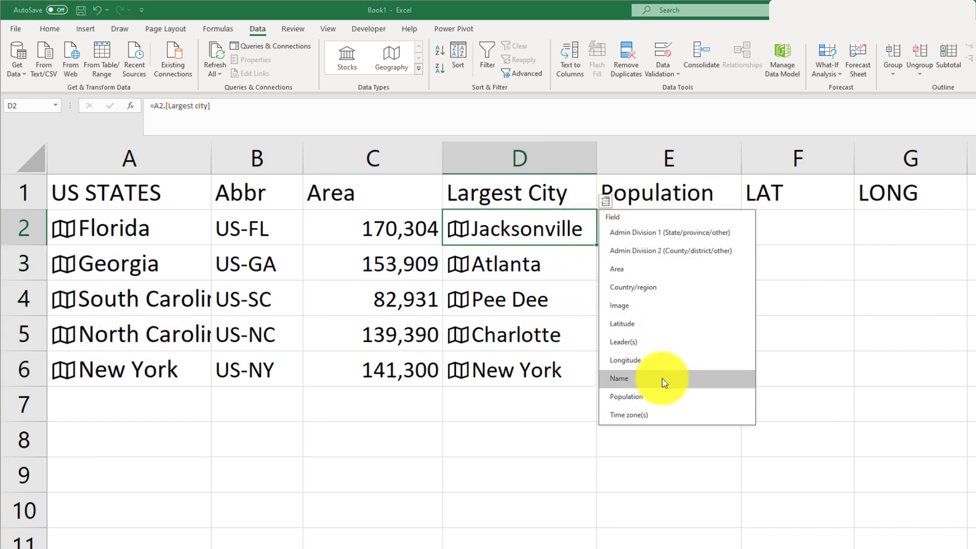
left_click(630, 321)
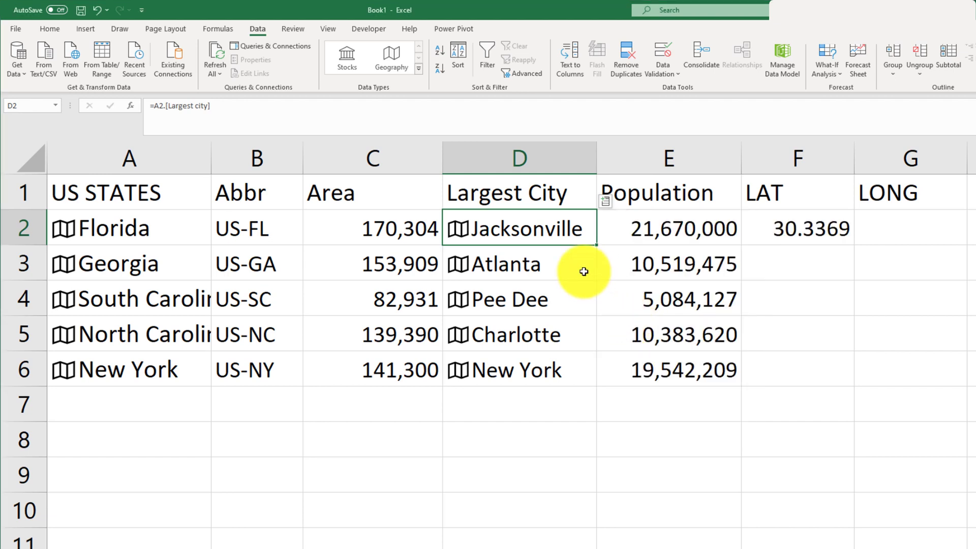
left_click(606, 203)
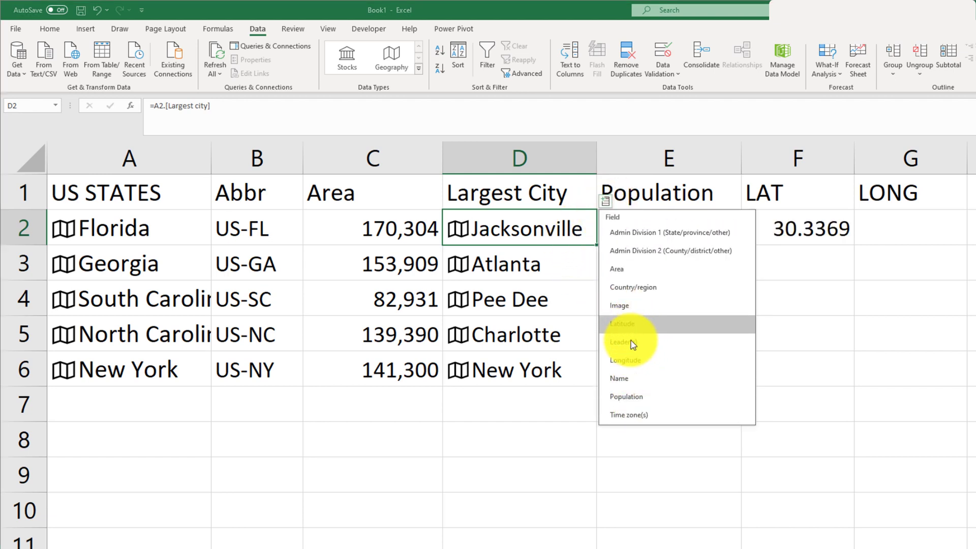
left_click(632, 361)
left_click_drag(809, 228, 883, 239)
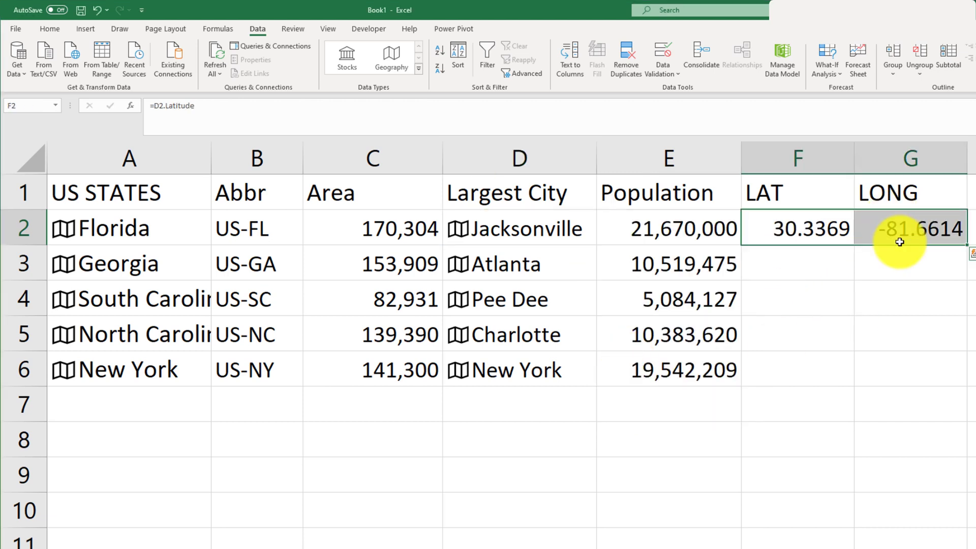
left_click_drag(969, 245, 933, 374)
left_click(793, 428)
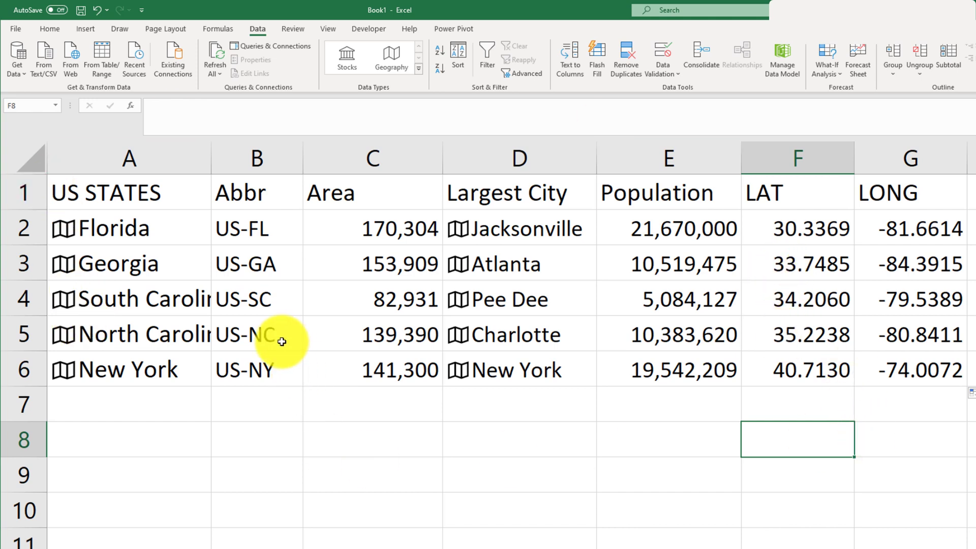
left_click_drag(162, 230, 143, 384)
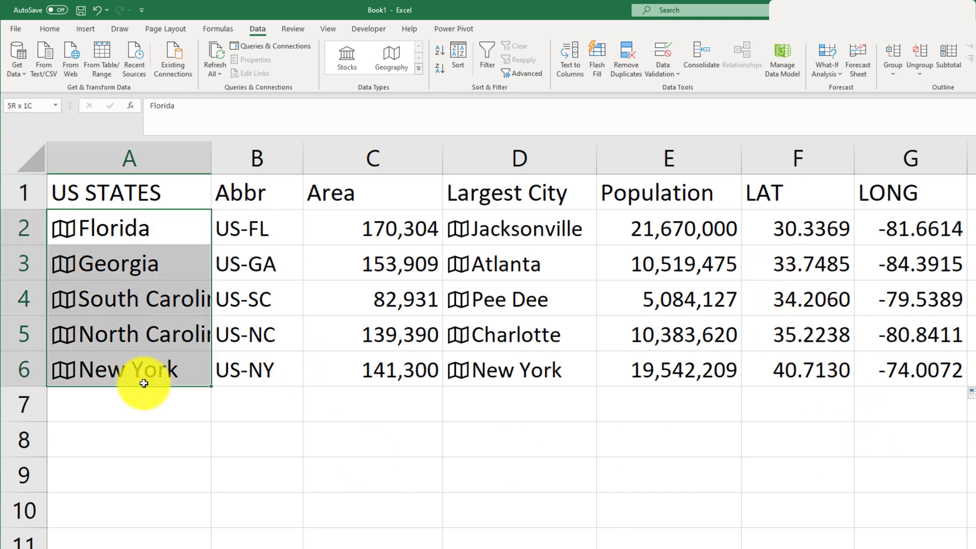
left_click_drag(686, 228, 684, 356)
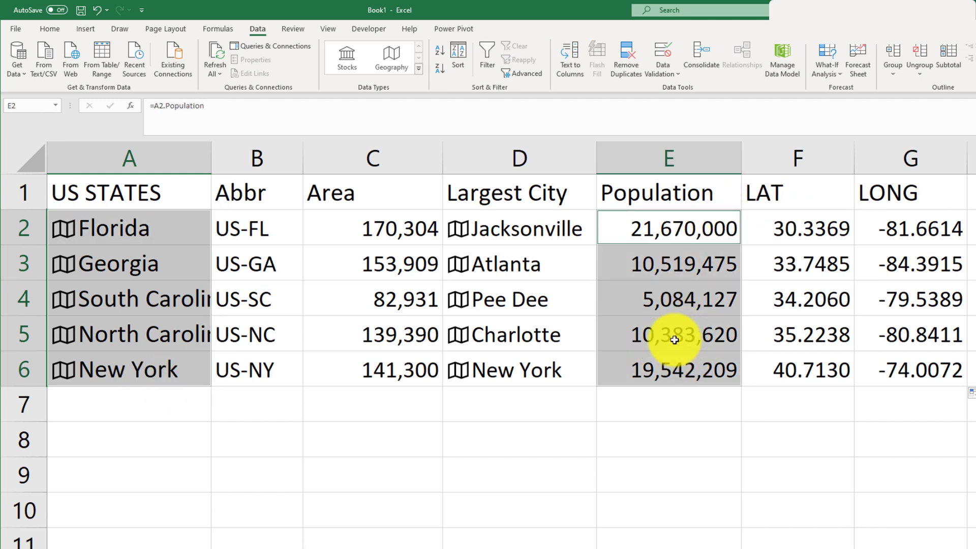
left_click(86, 30)
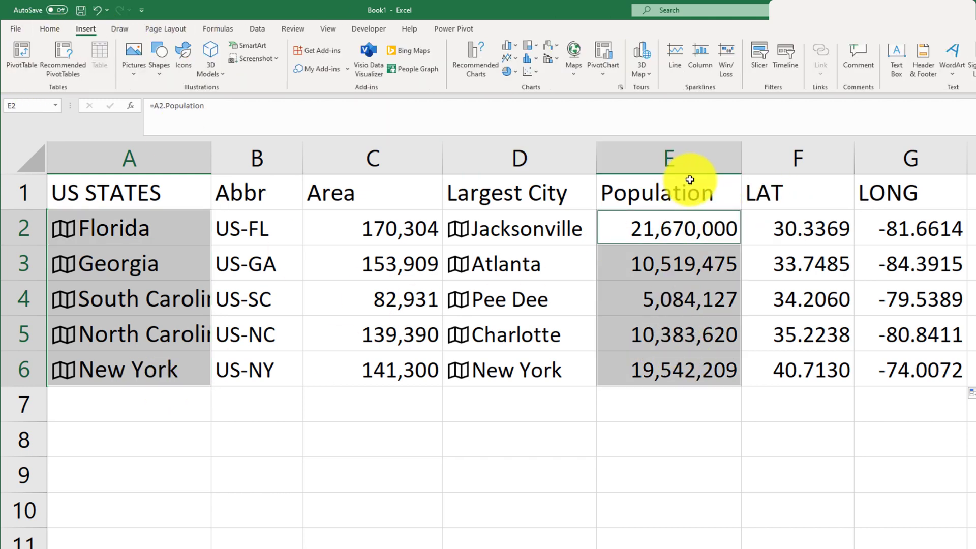
left_click(573, 50)
left_click(579, 105)
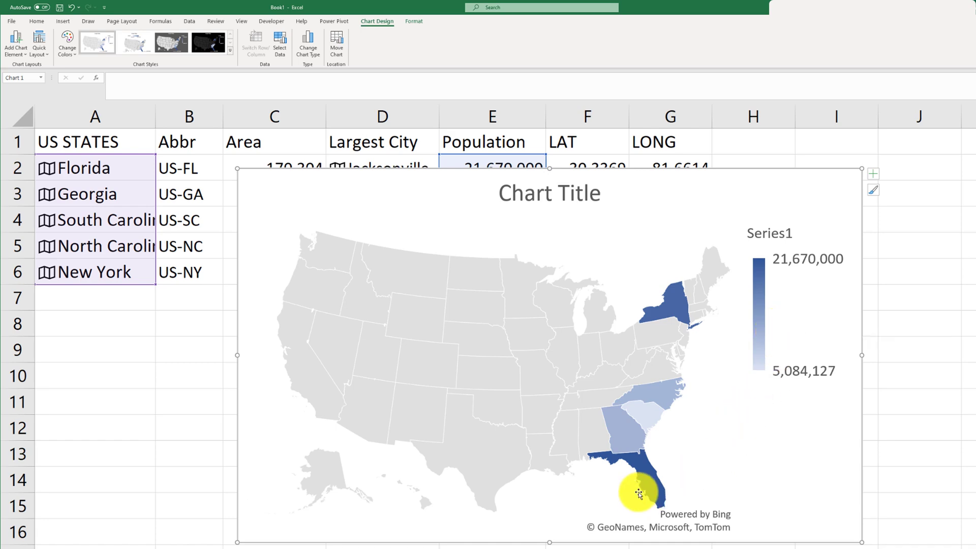
left_click_drag(467, 176, 322, 290)
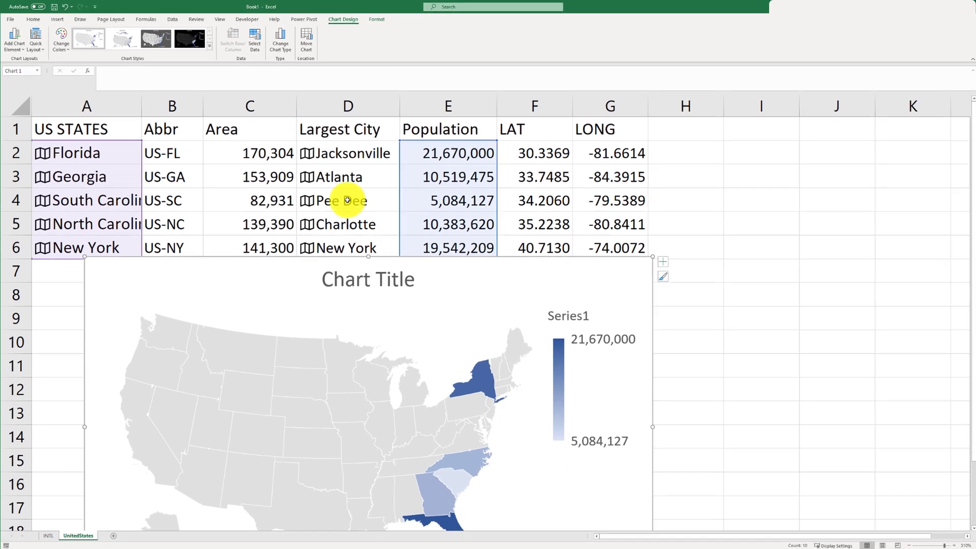
scroll(599, 342, "down", 3)
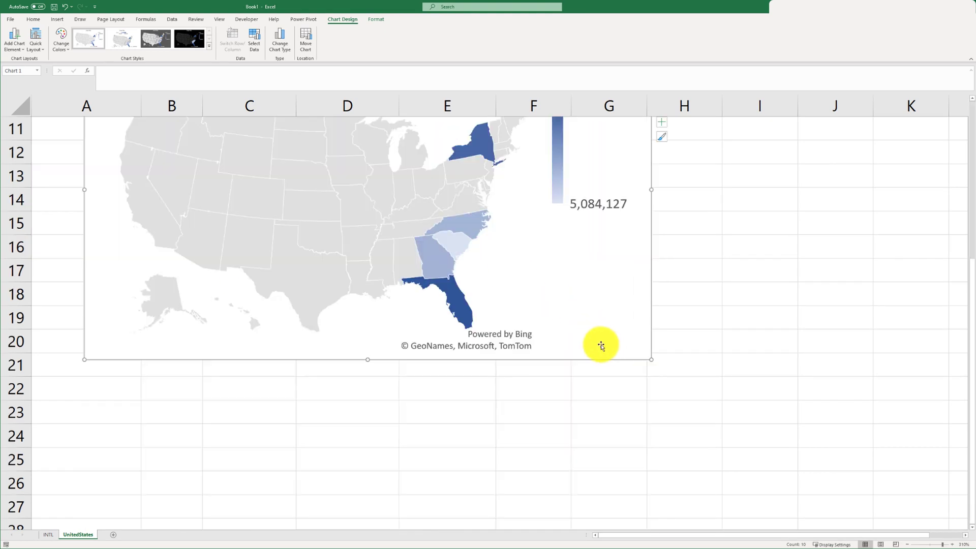
scroll(514, 327, "up", 3)
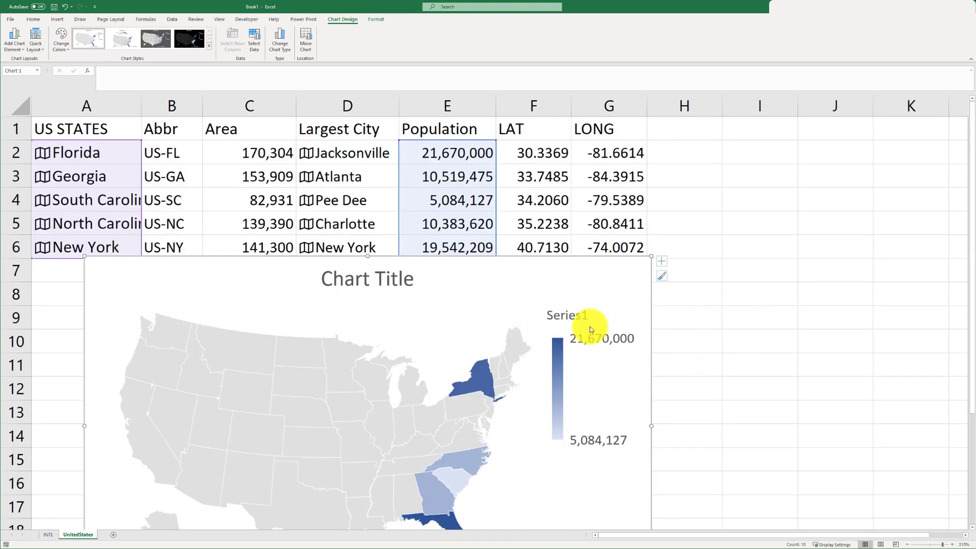
left_click(434, 304)
left_click_drag(446, 262, 450, 158)
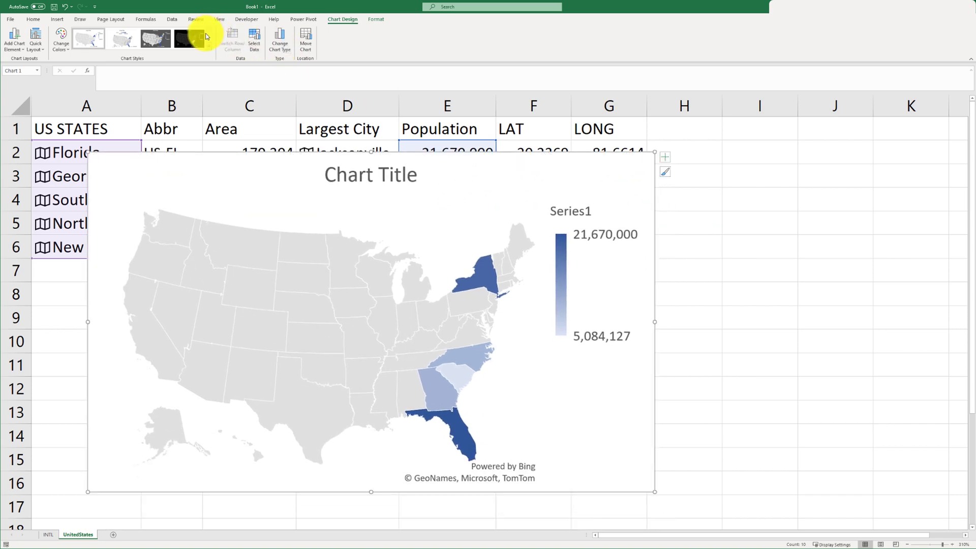
left_click(189, 39)
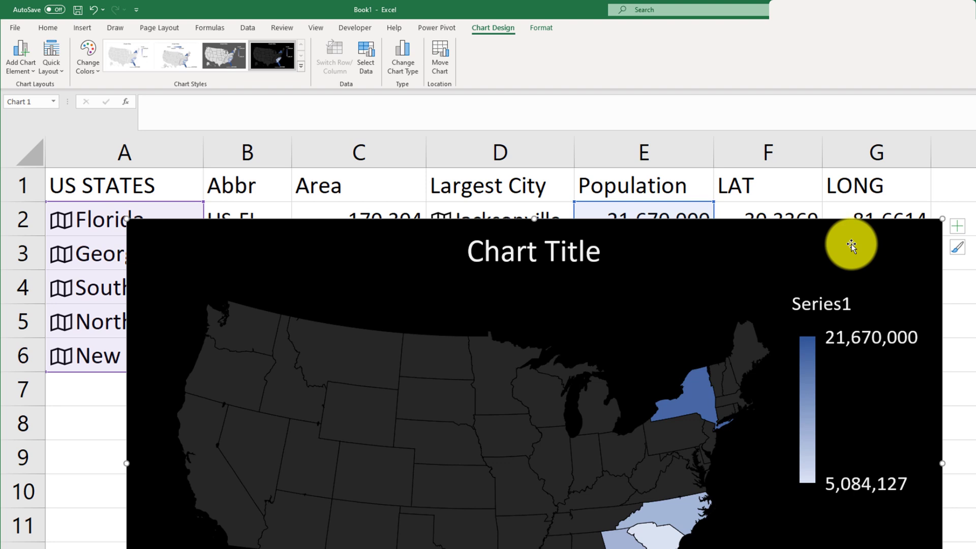
key("Delete")
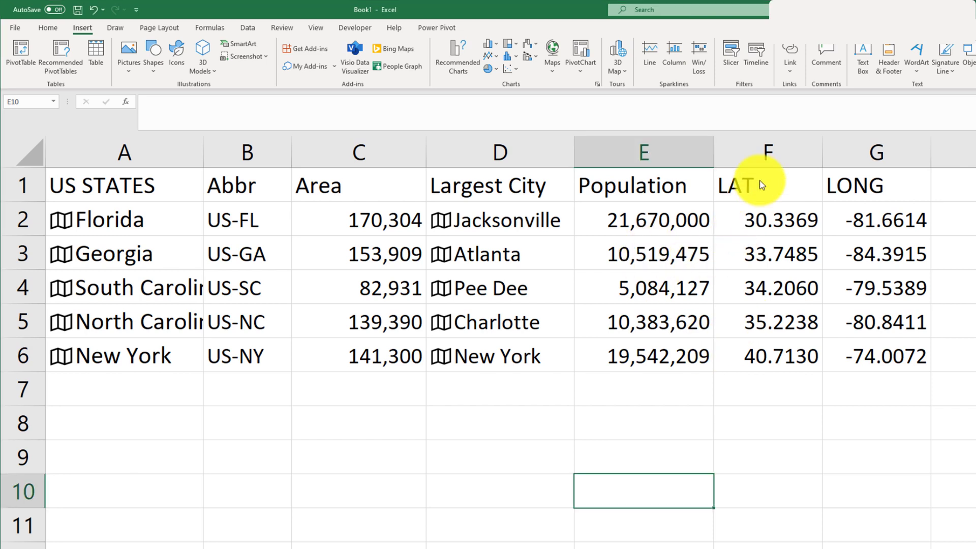
Open 3D Maps on F1:G6, delete Tour 1 and start a new tour
left_click_drag(765, 184, 868, 355)
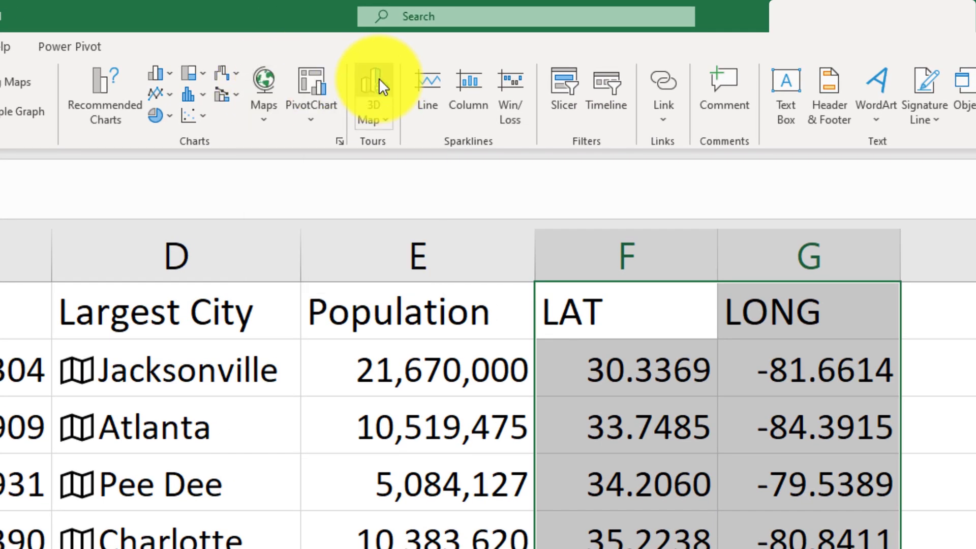
left_click(380, 108)
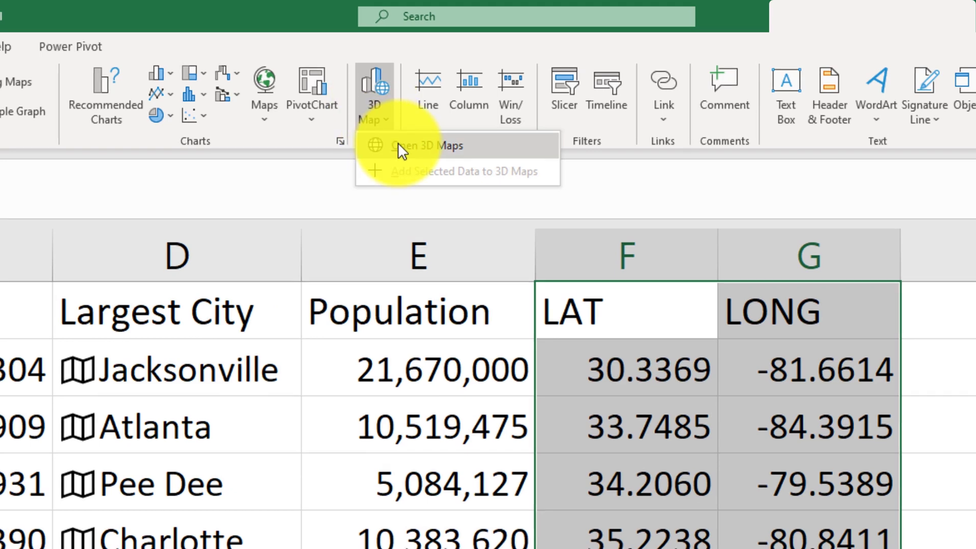
left_click(398, 145)
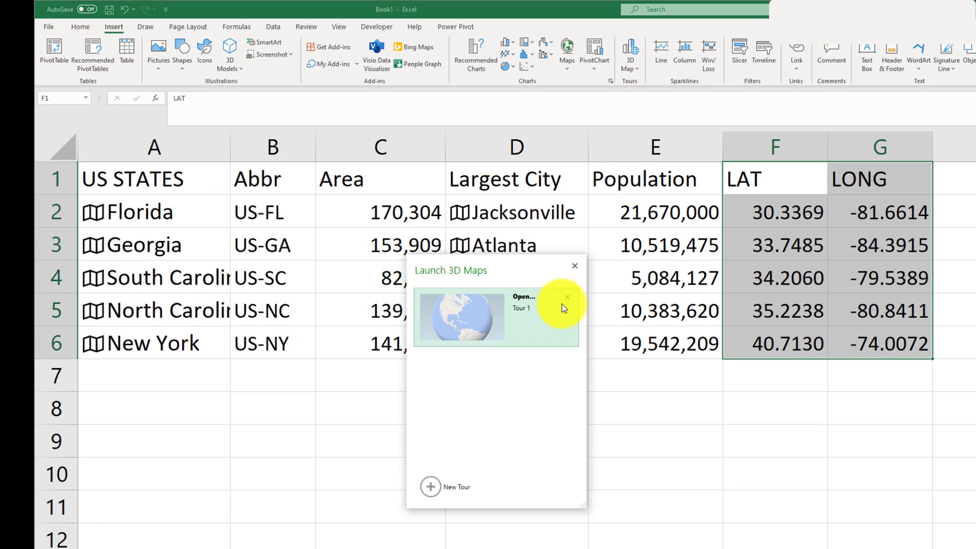
left_click(568, 296)
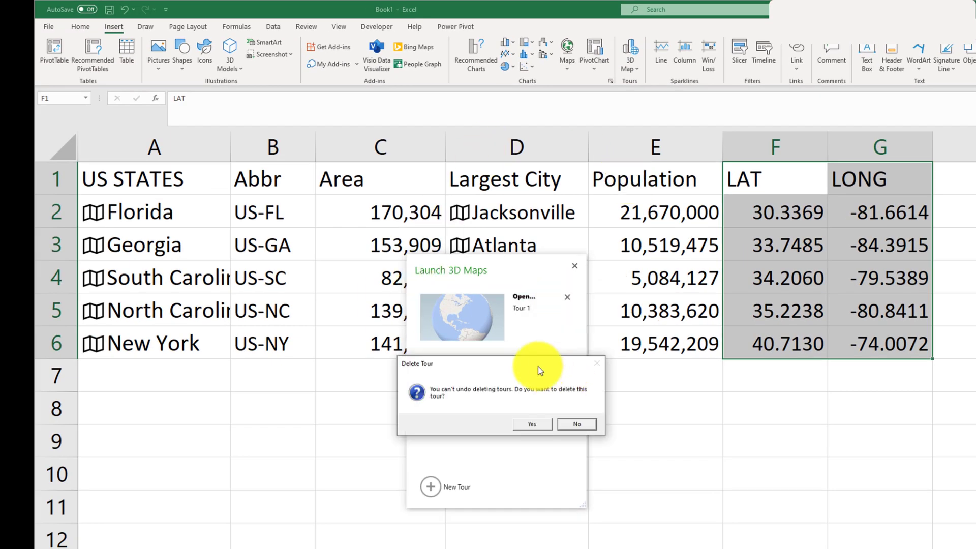
left_click(526, 427)
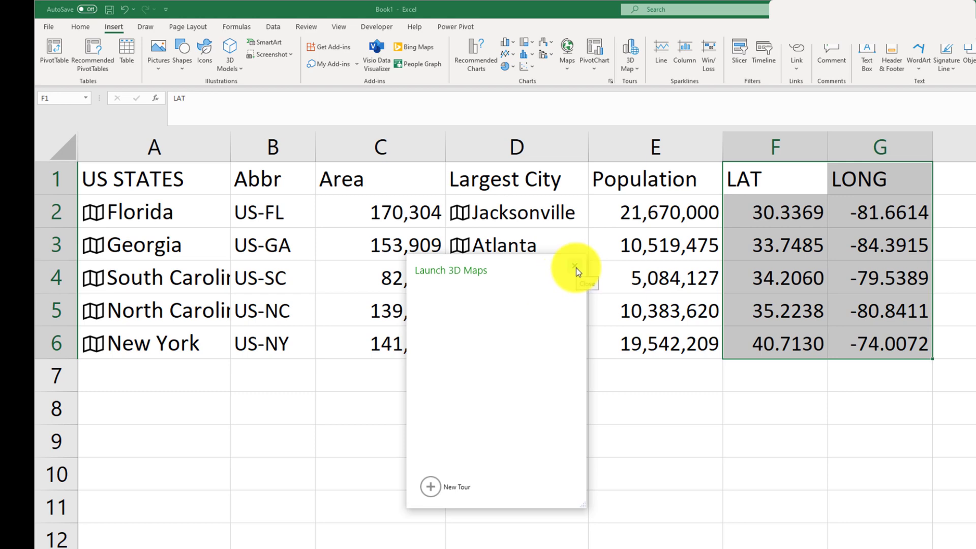
left_click(458, 487)
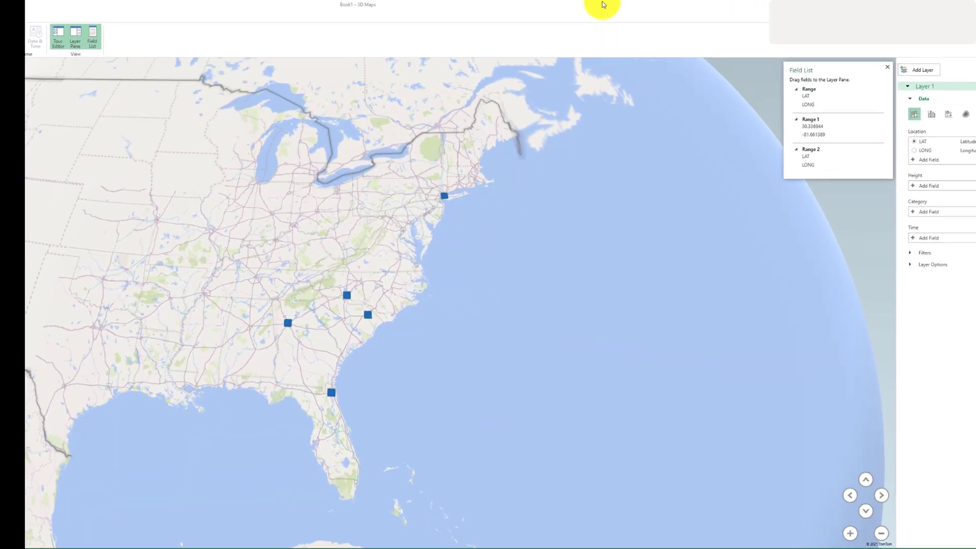
Resize the 3D Maps window, turn on Map Labels, then close 3D Maps
left_click_drag(616, 12, 313, 41)
left_click_drag(513, 314, 800, 484)
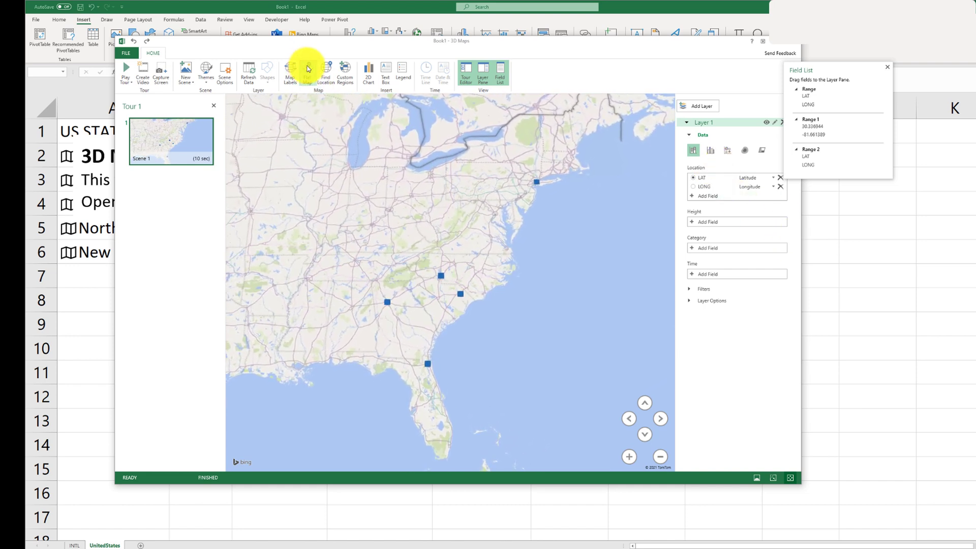
left_click(289, 70)
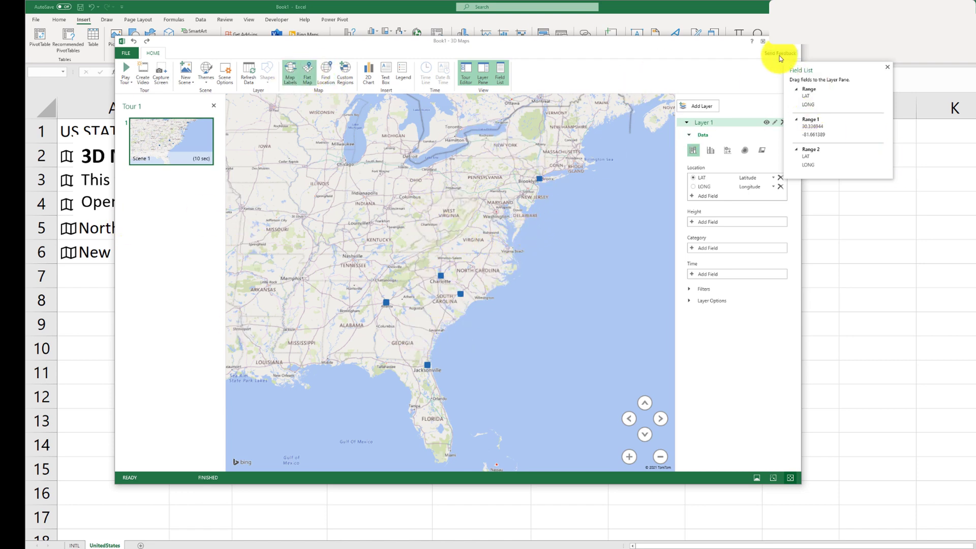
left_click(796, 45)
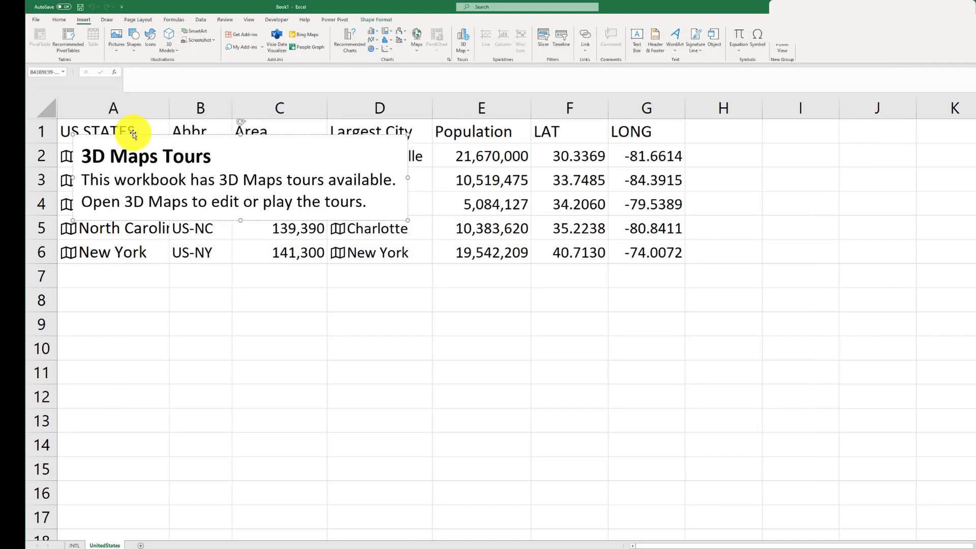
Move the 3D Maps Tours note to rows 9–11 and reselect the table A2:G6
left_click_drag(133, 133, 407, 300)
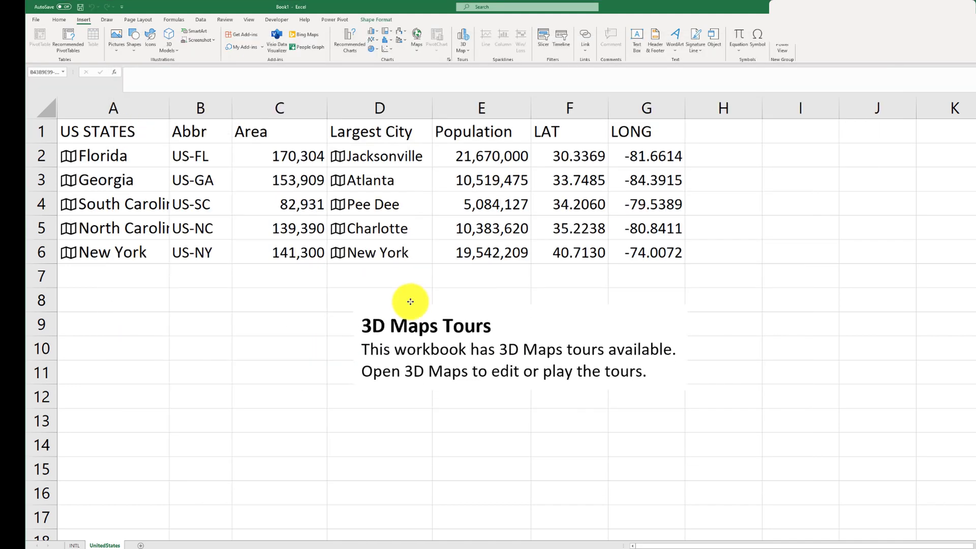
left_click(203, 294)
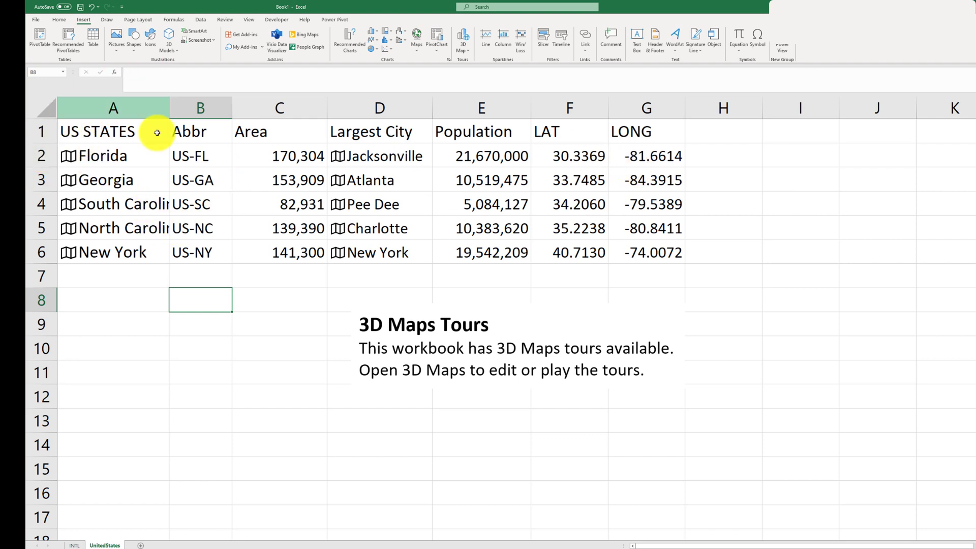
left_click(198, 20)
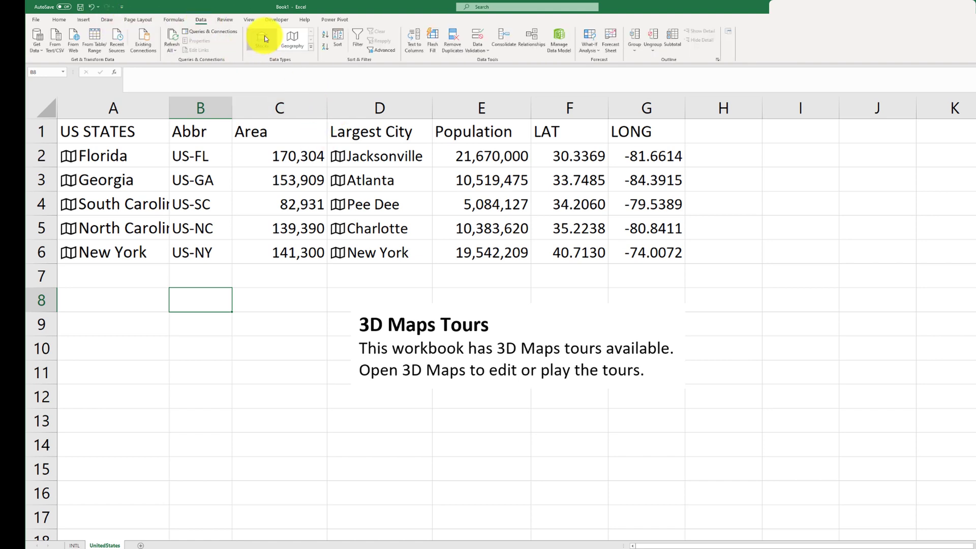
left_click_drag(117, 154, 678, 260)
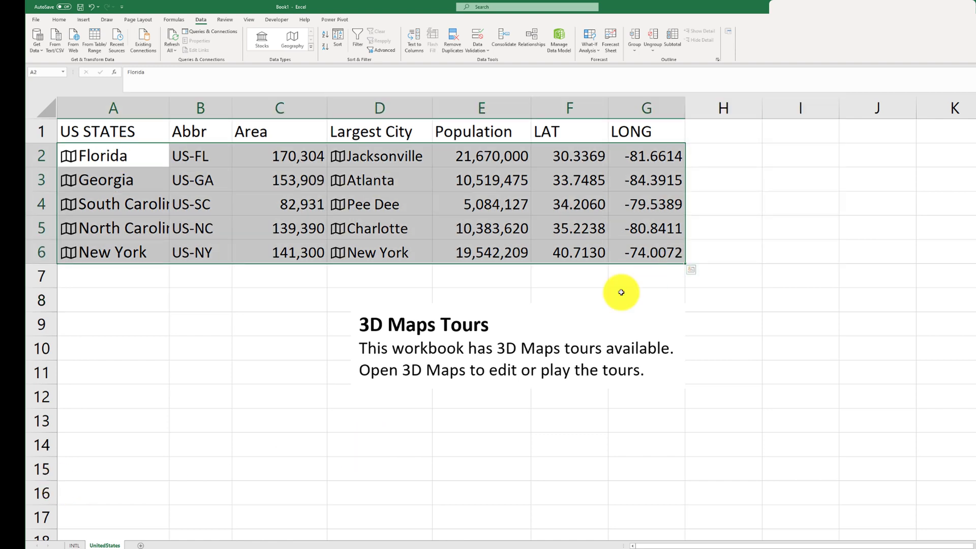